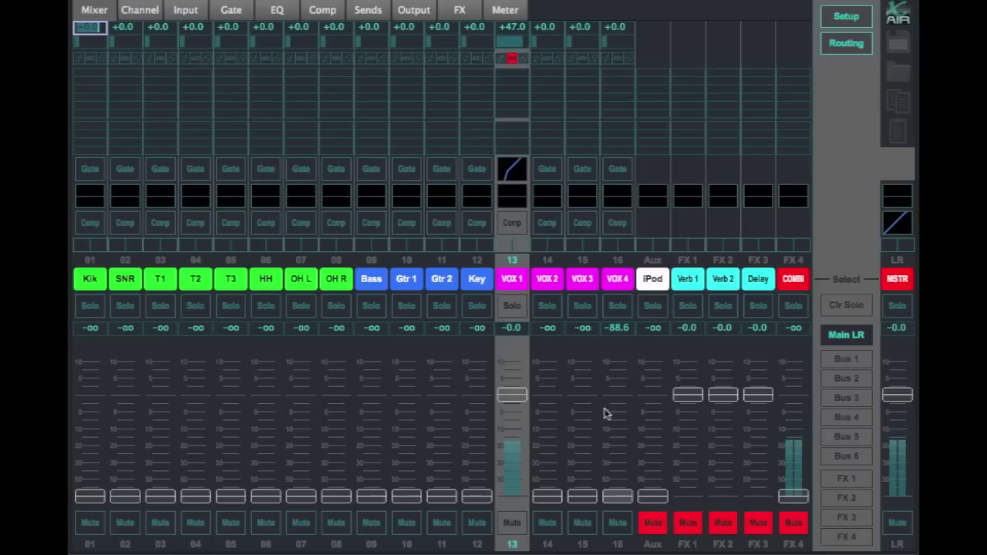
Inspect the Bus 1 MON 1 and Bus 6 SUBS send layers, ending back on Bus 1
click(848, 362)
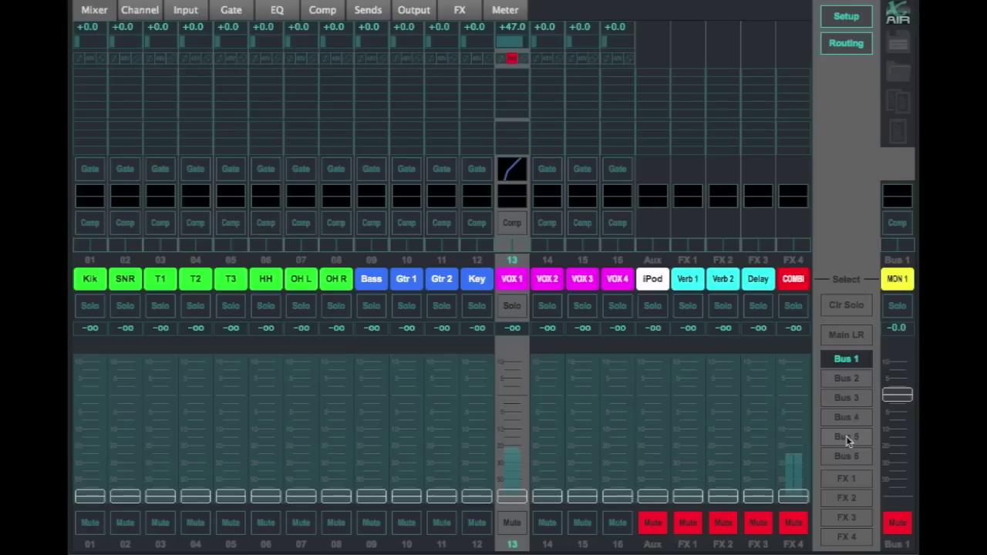
click(847, 456)
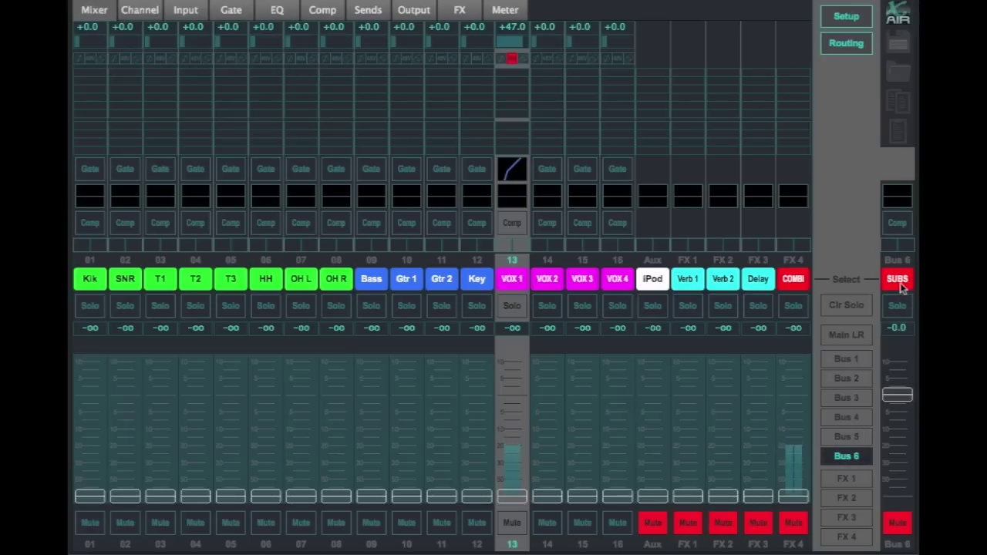
click(856, 360)
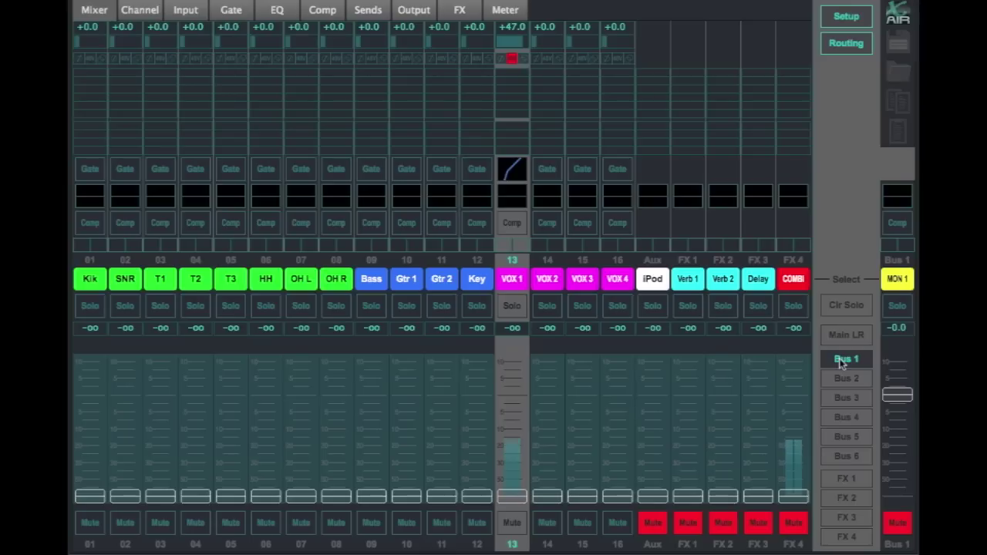
Demonstrate VOX 1's send into Bus 1 by raising it, then return it to -∞
click(845, 337)
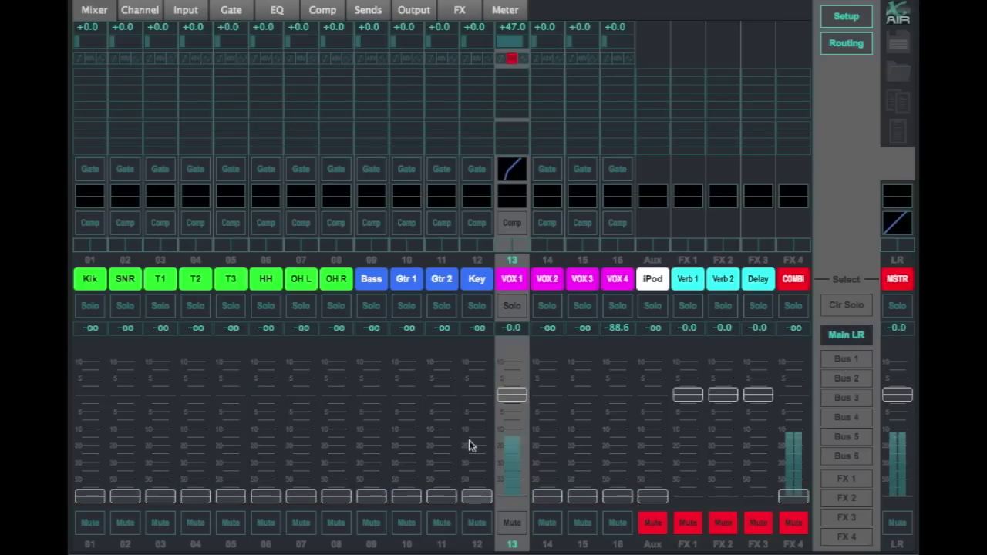
mouse_move(513, 399)
mouse_down()
mouse_move(512, 438)
mouse_move(513, 399)
mouse_up()
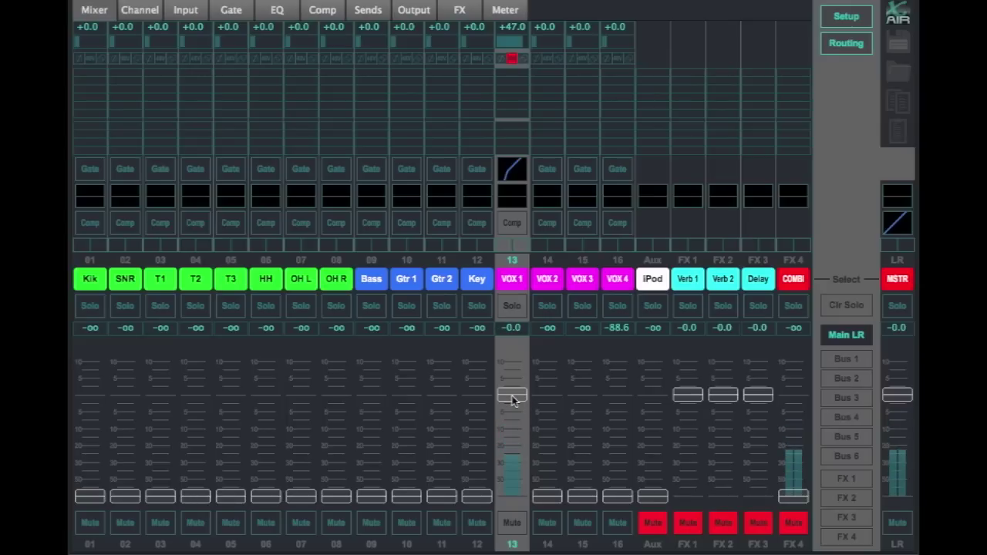
click(848, 359)
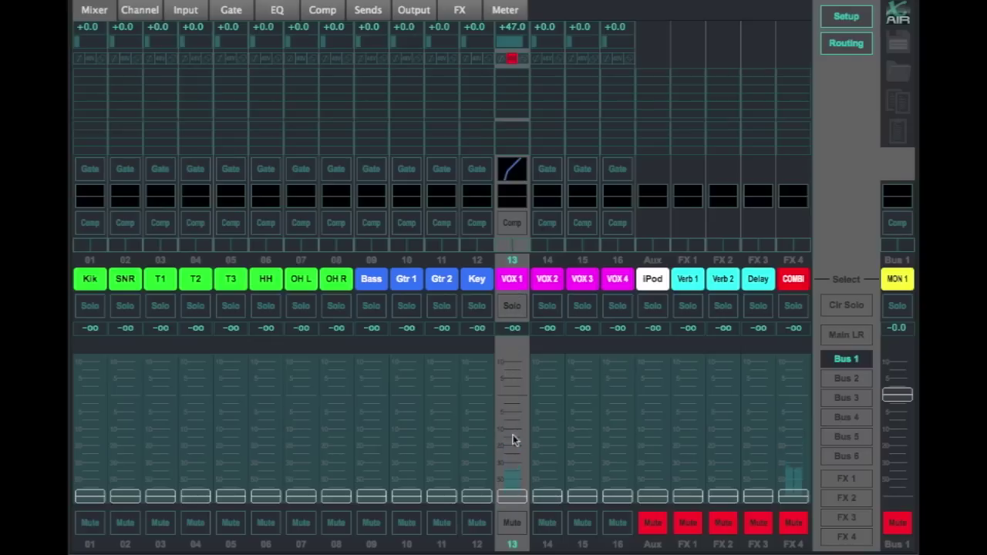
drag(512, 495, 513, 393)
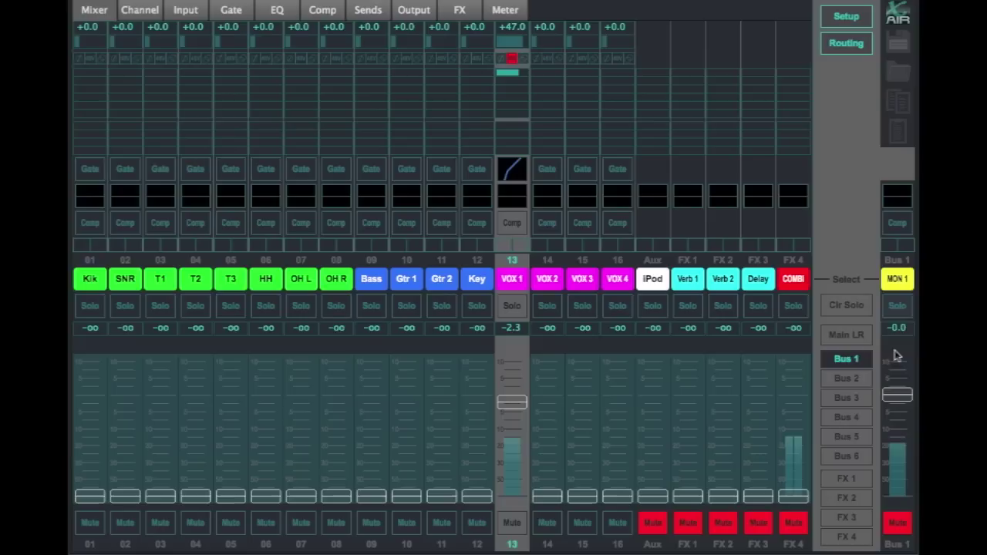
click(517, 404)
drag(516, 404, 514, 515)
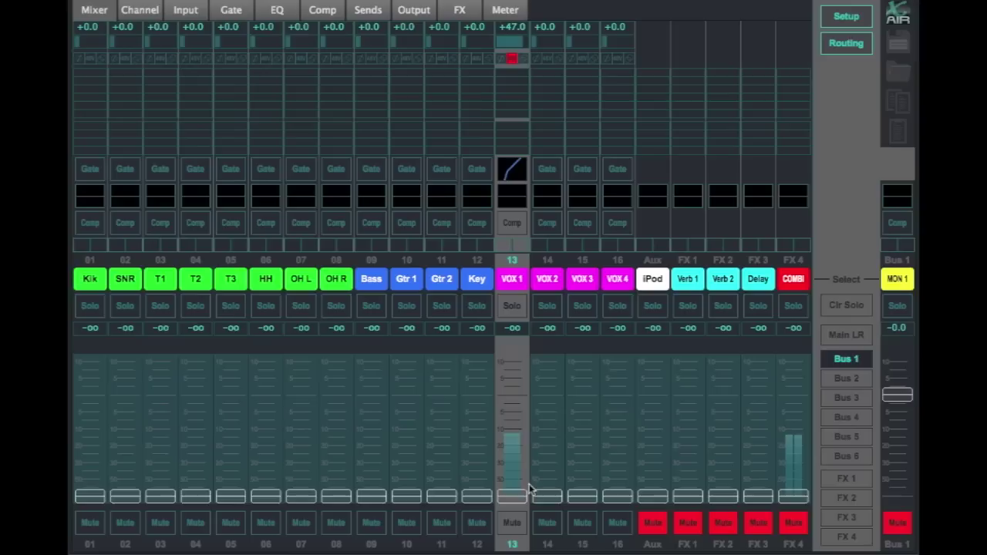
Raise VOX 1–4 sends in Bus 1 to roughly -3.3 to -5.5 dB and trim the MON 1 master
drag(518, 498, 518, 496)
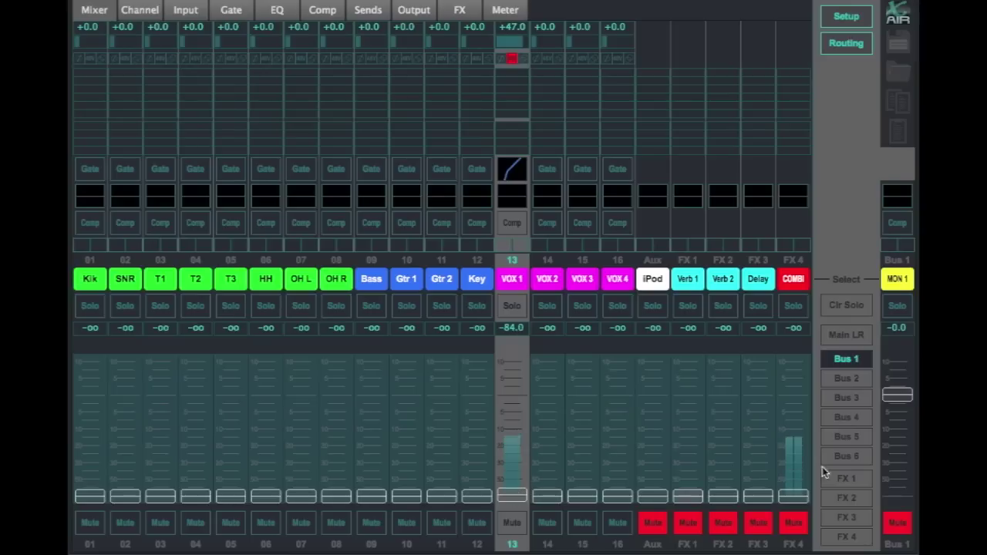
drag(905, 397, 899, 409)
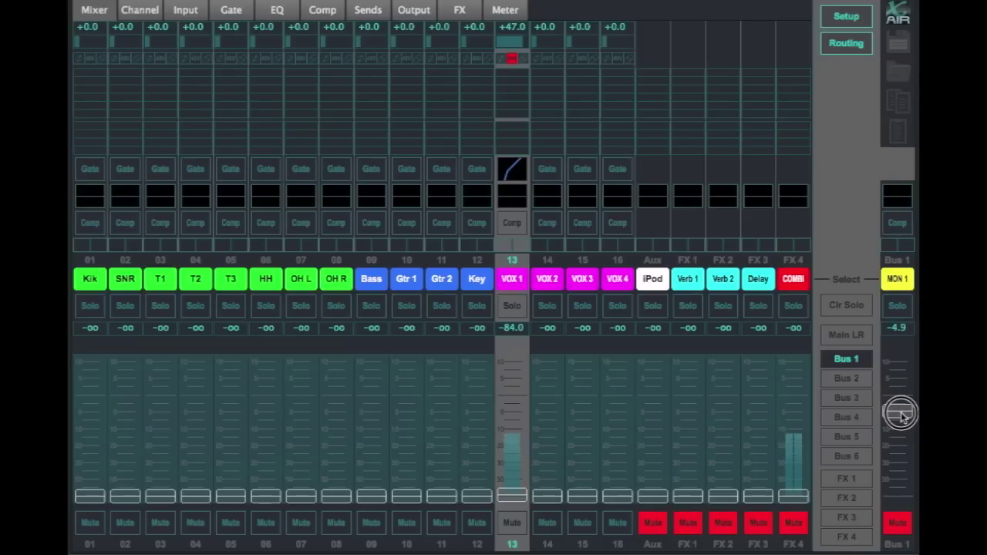
drag(512, 495, 517, 403)
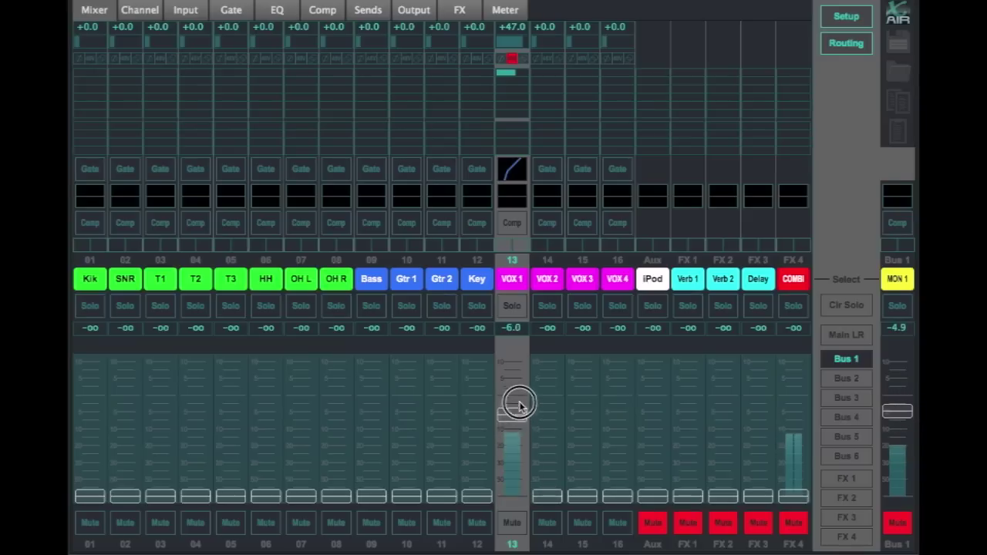
drag(549, 495, 549, 410)
drag(581, 495, 582, 401)
drag(617, 495, 617, 412)
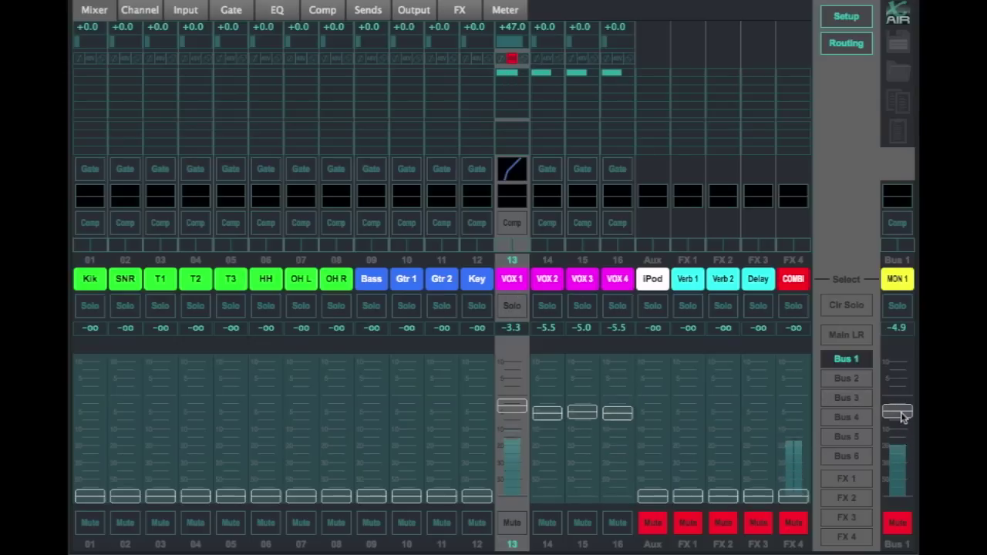
drag(904, 416, 903, 396)
Check the Bus 2, Bus 3 and Bus 4 monitor mixes, settling on Bus 2
click(850, 382)
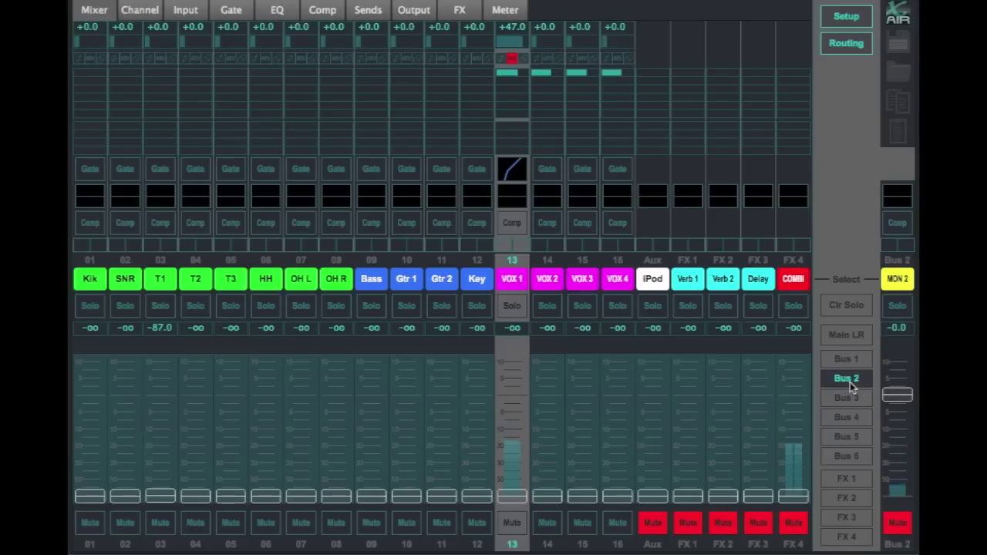
click(848, 397)
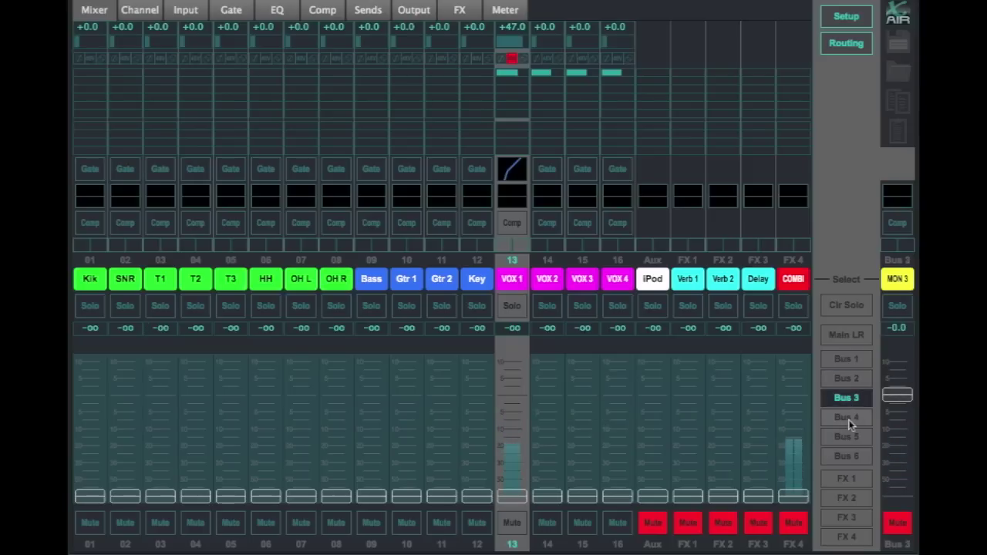
click(848, 419)
click(847, 381)
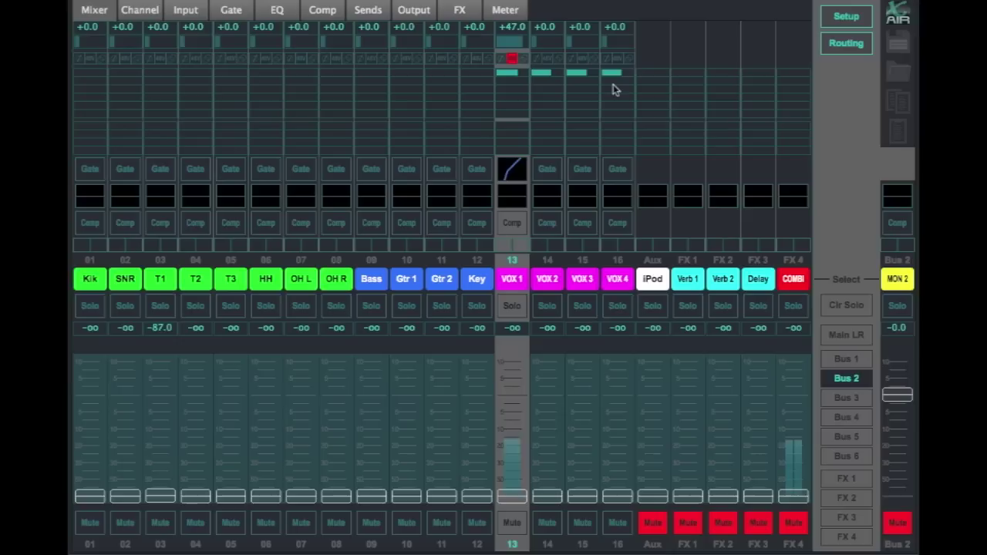
Set VOX 1–4 sends in Bus 2 to -16.5, -11.0, -8.0 and -7.0 dB
drag(511, 497, 512, 440)
drag(547, 496, 548, 430)
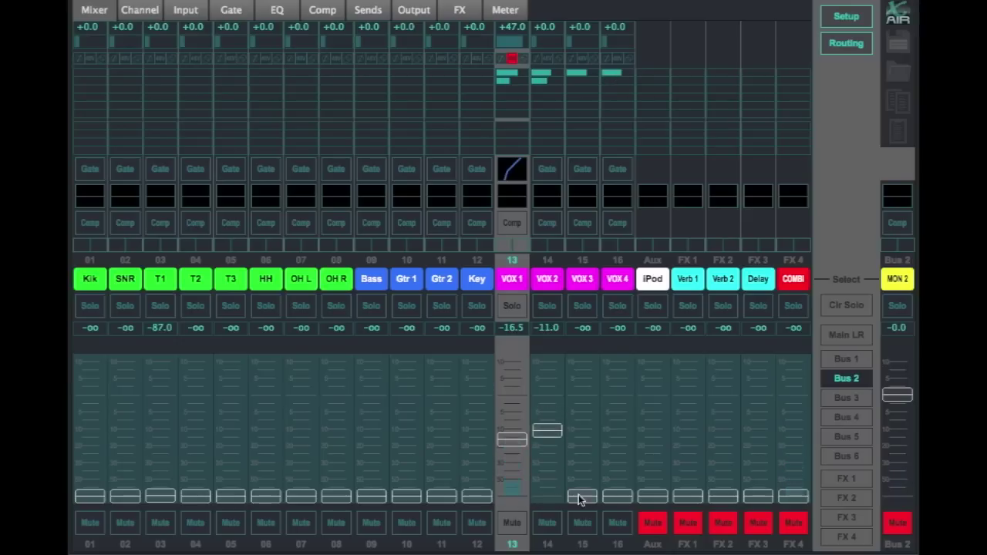
drag(582, 495, 582, 421)
drag(617, 496, 617, 419)
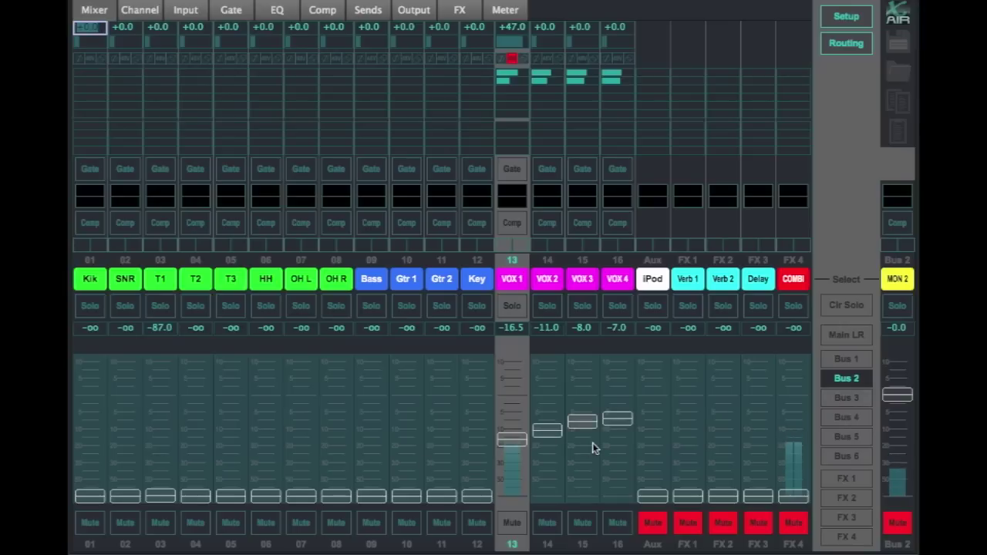
click(848, 337)
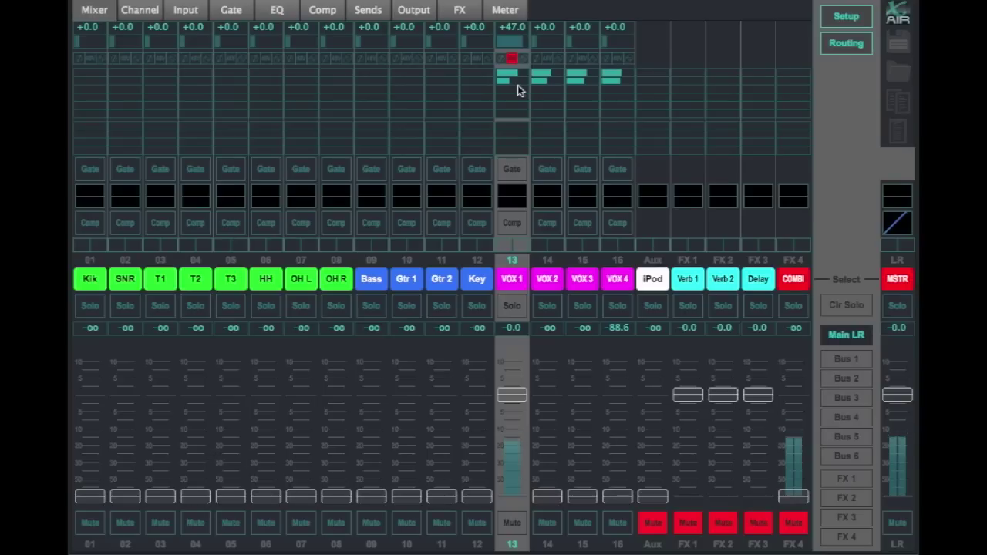
Set the VOX channels' Bus 3 and Bus 4 send levels using the overview send bars, then select VOX 1
drag(505, 89, 522, 101)
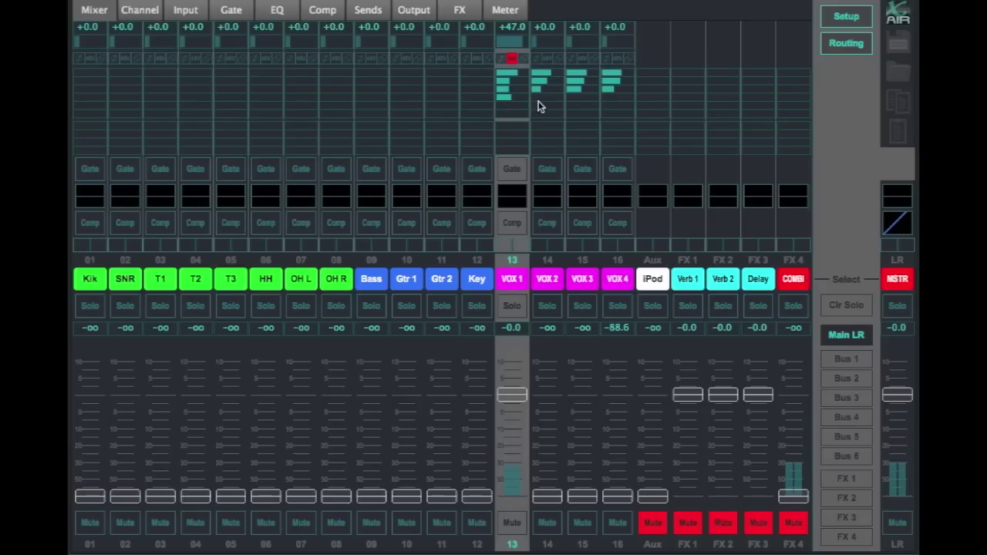
drag(538, 103, 656, 110)
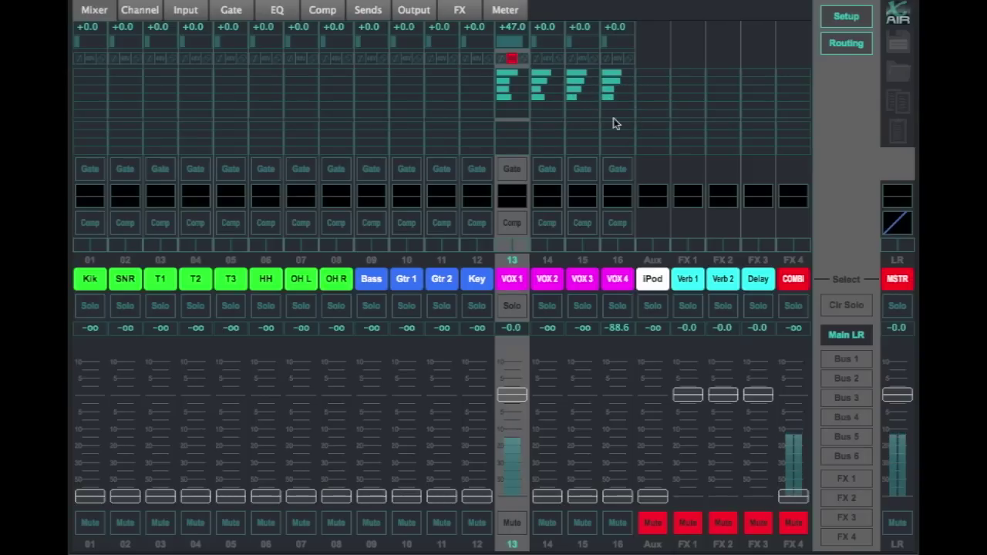
click(515, 282)
Open VOX 1's Sends page and raise its Bus 4 send to -8.0 dB
click(377, 14)
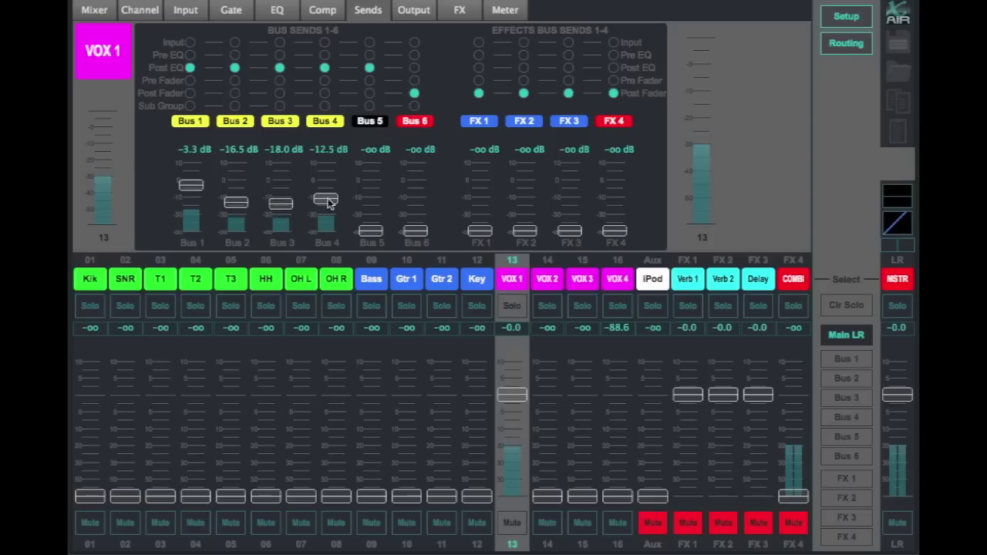
drag(330, 202, 281, 199)
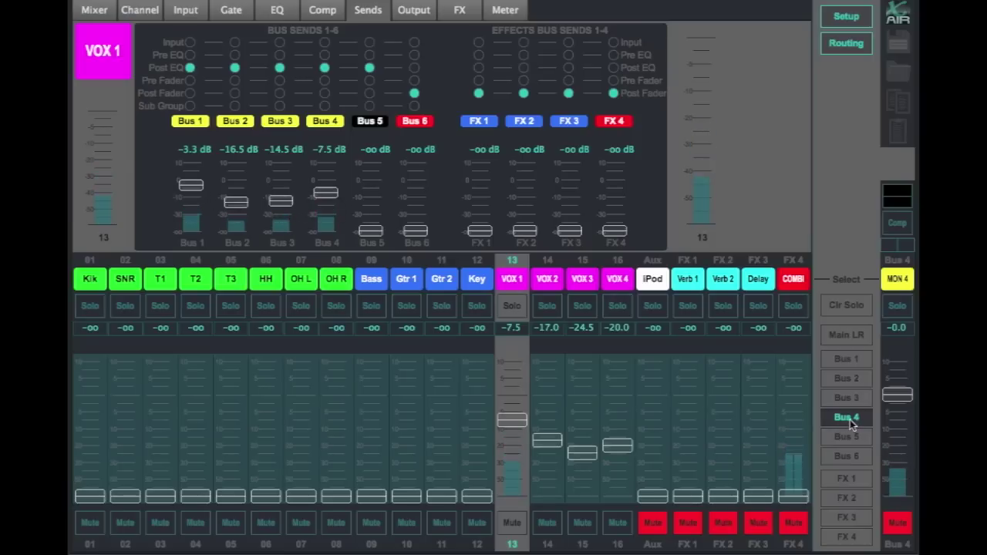
mouse_move(512, 420)
mouse_down()
mouse_move(511, 451)
mouse_move(511, 421)
mouse_up()
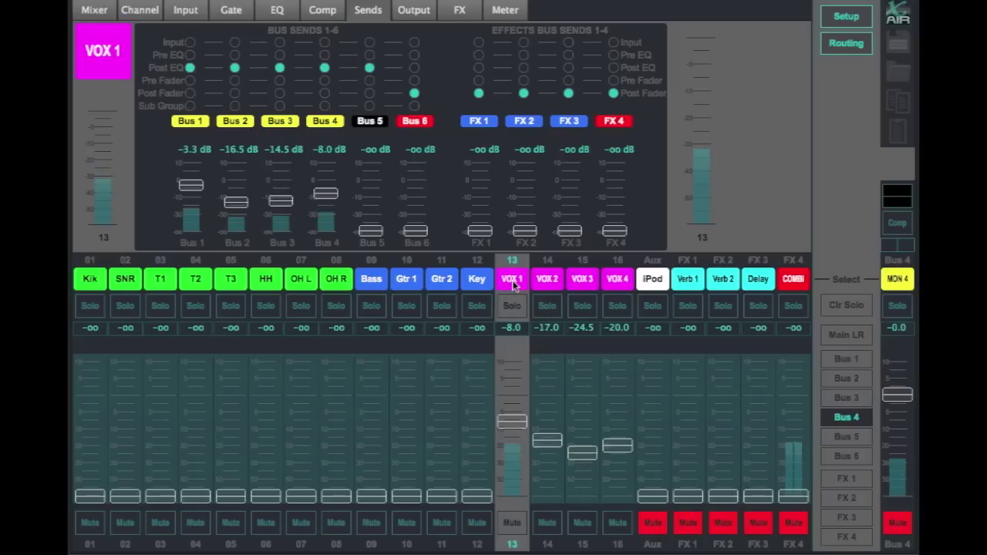
Set VOX 1's Bus 3 send to -16.0 dB and its Bus 2 send to -7.8 dB
click(842, 398)
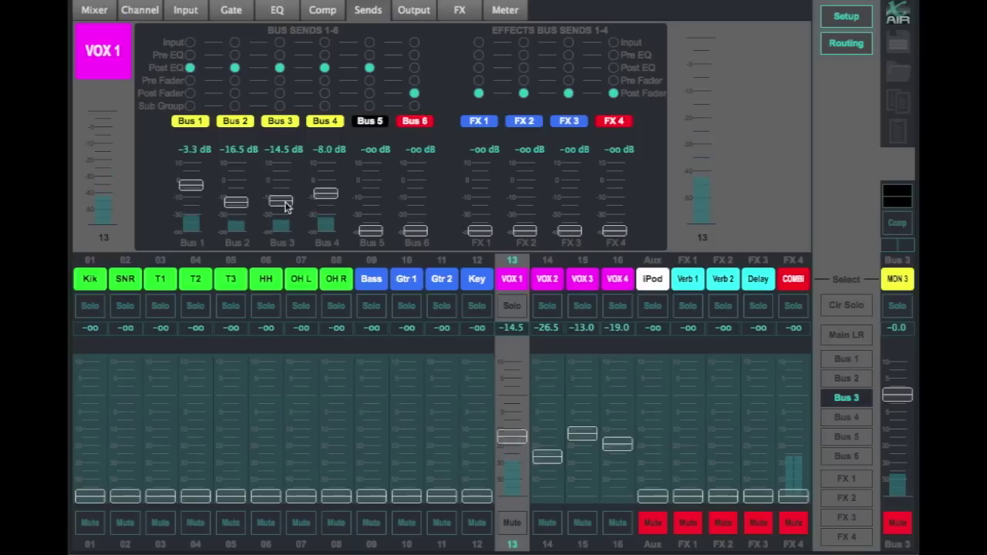
drag(280, 201, 279, 203)
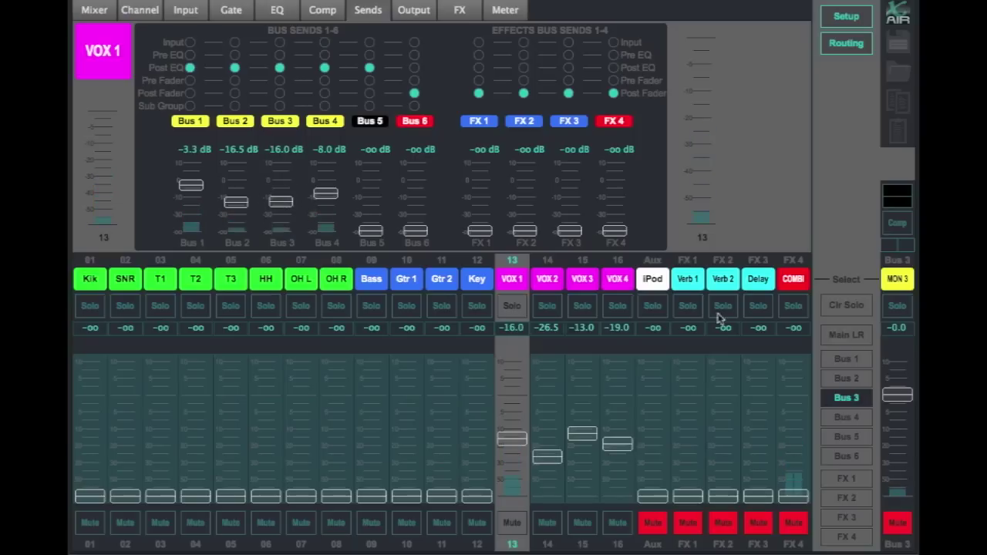
click(843, 380)
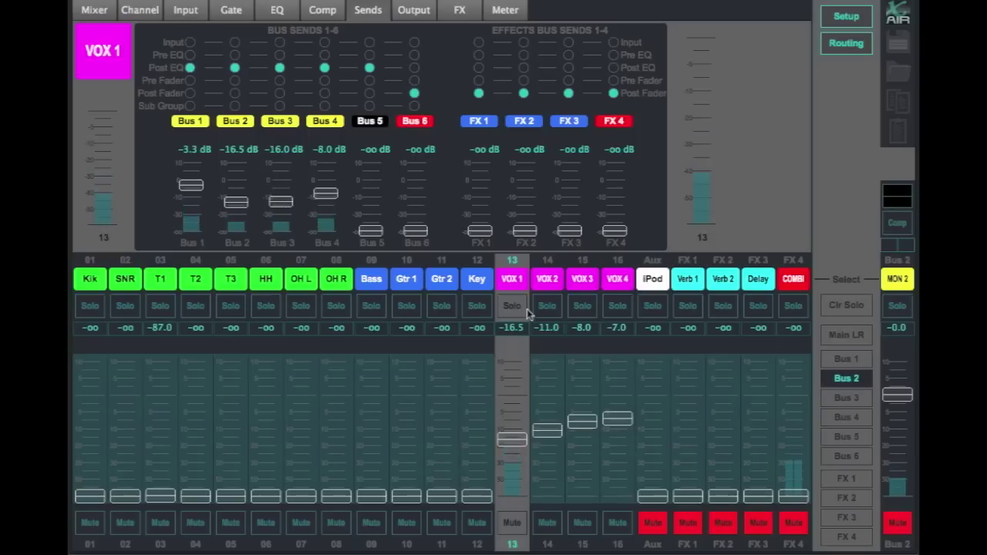
click(517, 440)
drag(517, 440, 513, 420)
click(841, 362)
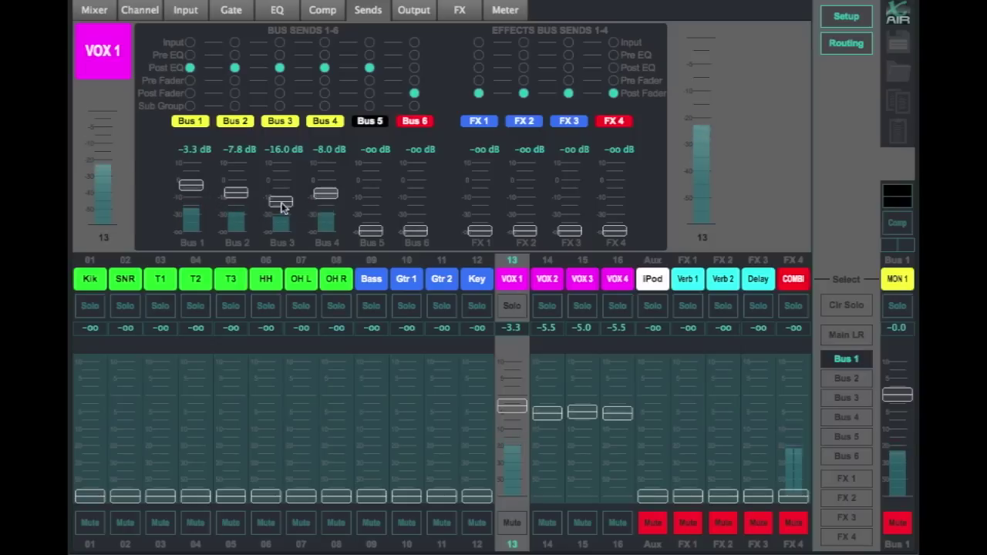
Lower VOX 1's Bus 3 send to -53.0 dB from the mixer overview and verify it on the Sends page
click(94, 10)
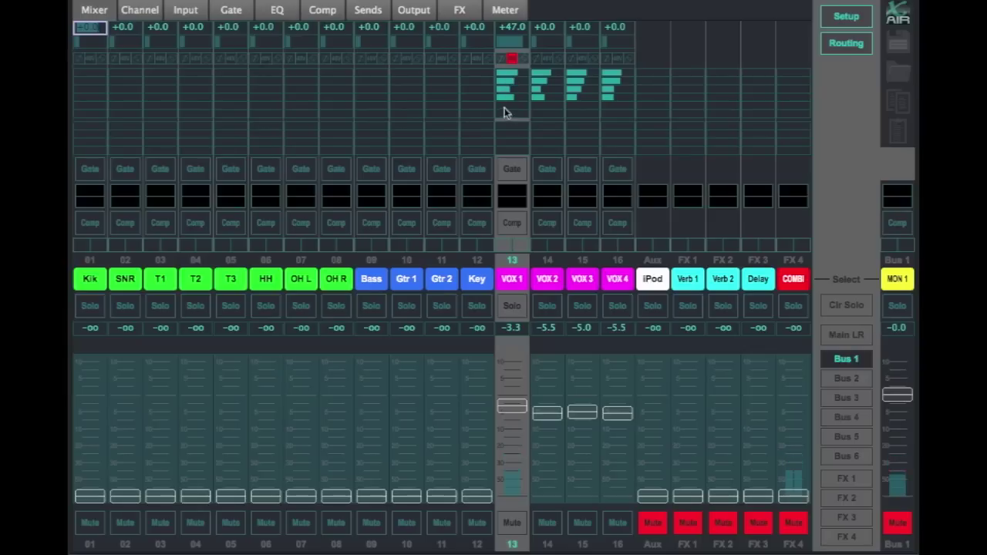
drag(506, 92, 447, 93)
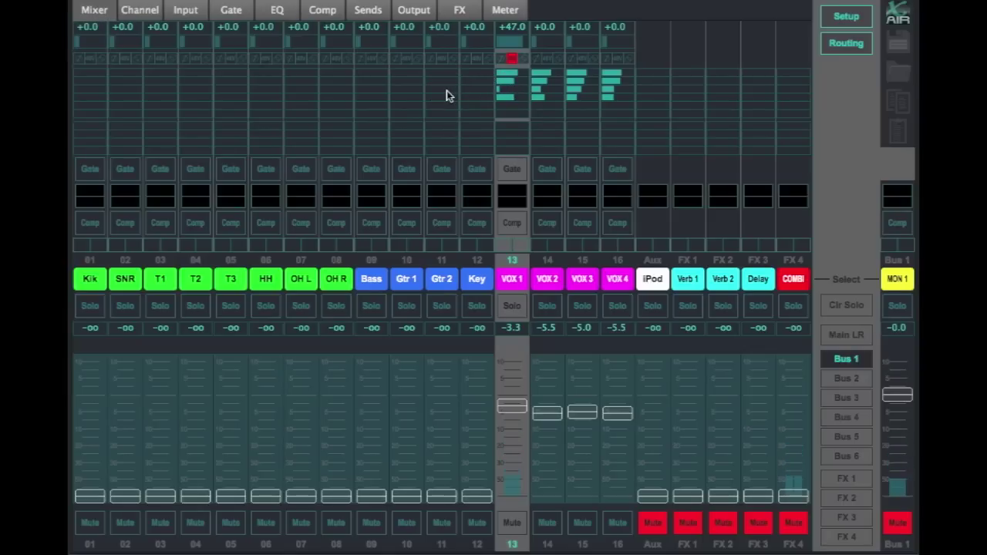
click(378, 15)
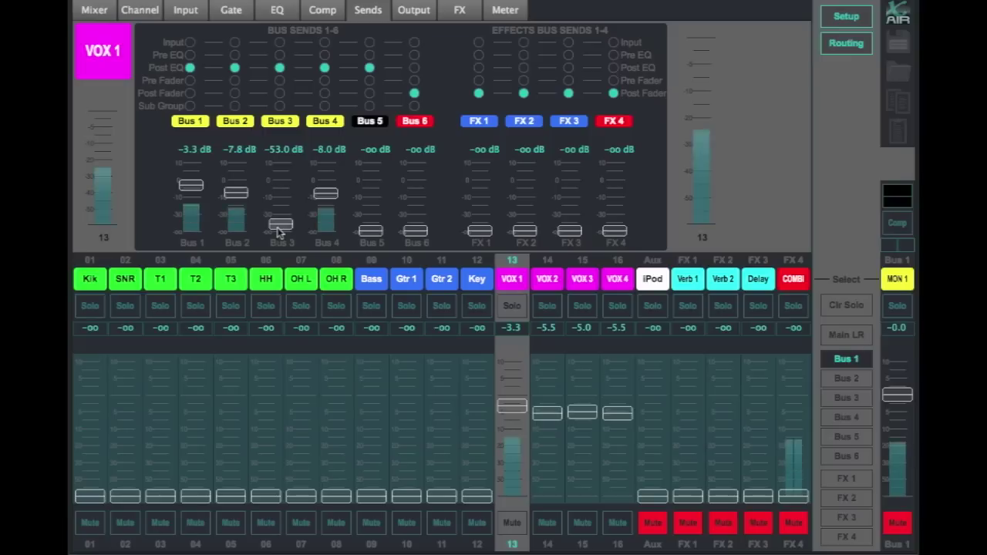
click(94, 9)
click(848, 335)
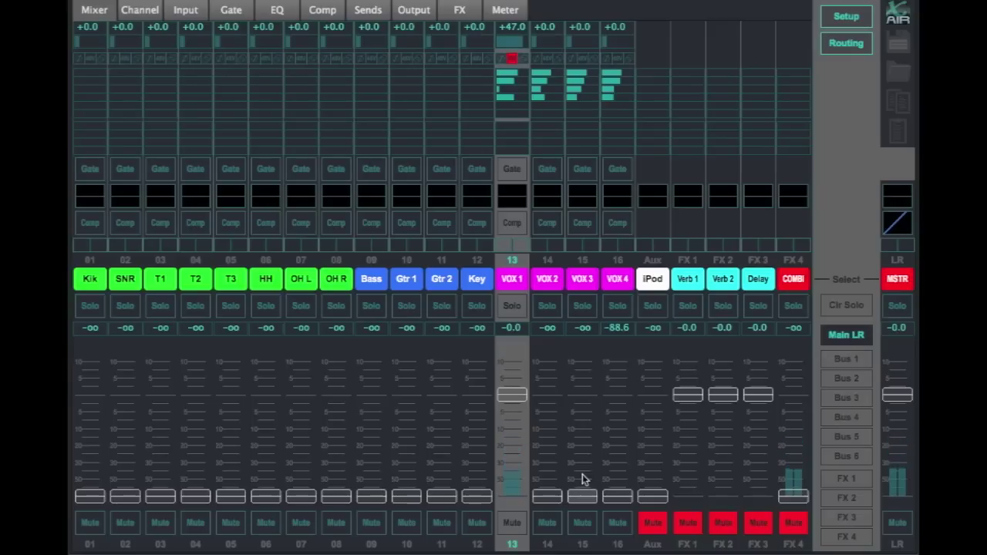
Lower VOX 1's main LR fader from -0.0 to -1.4 dB
drag(512, 395, 519, 407)
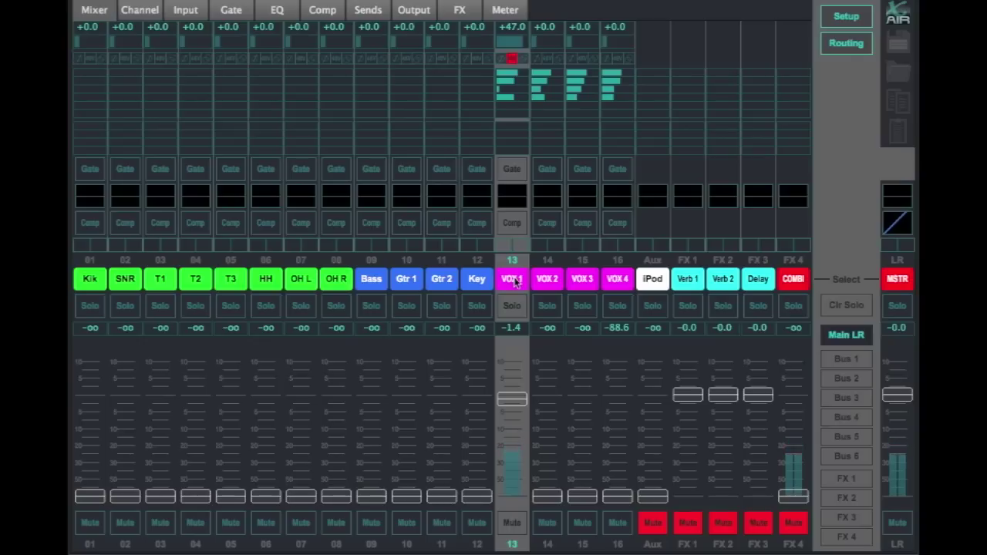
Give VOX 1's EQ a -8.50 dB low-mid cut, a +2.00 dB high shelf and a 128 Hz low cut
click(514, 201)
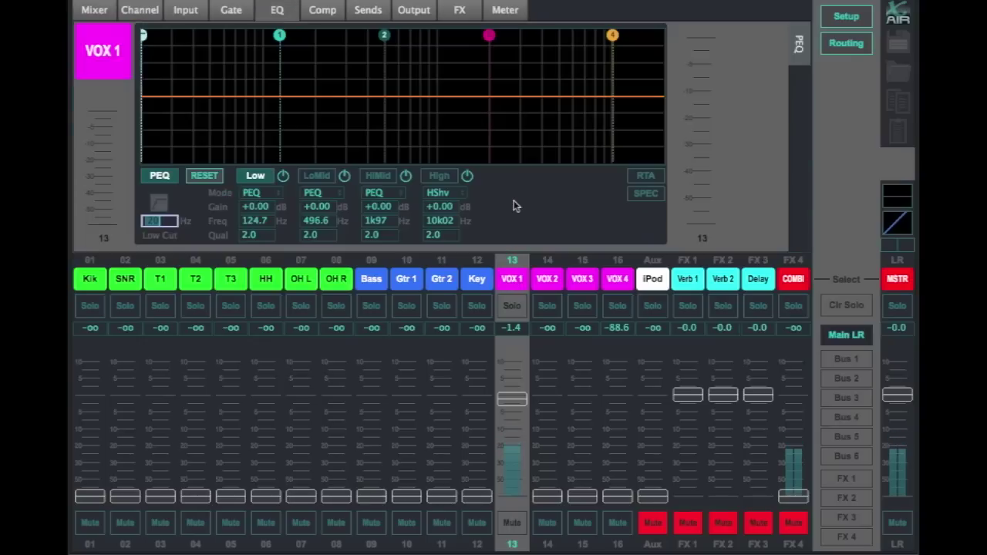
drag(385, 50, 387, 59)
drag(612, 36, 586, 32)
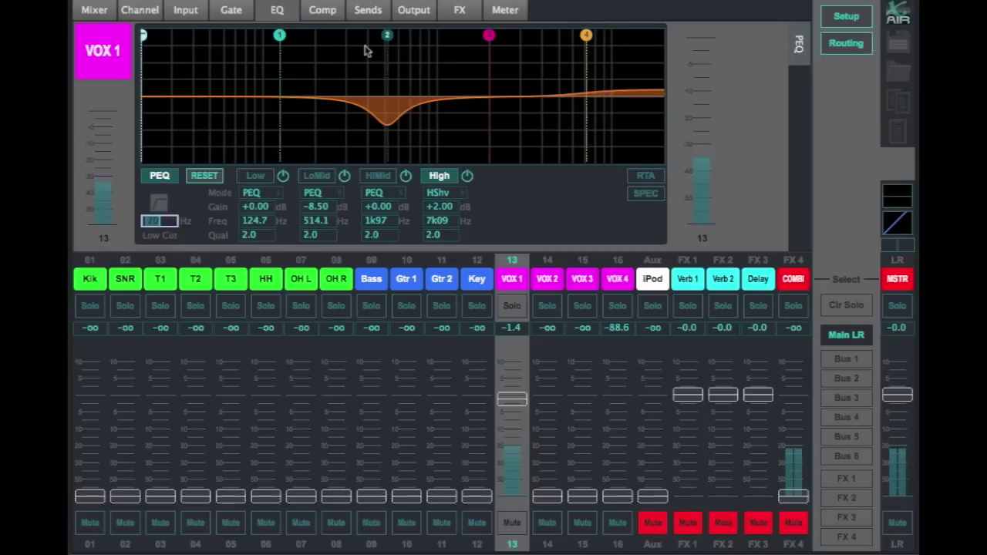
drag(143, 36, 228, 36)
click(160, 203)
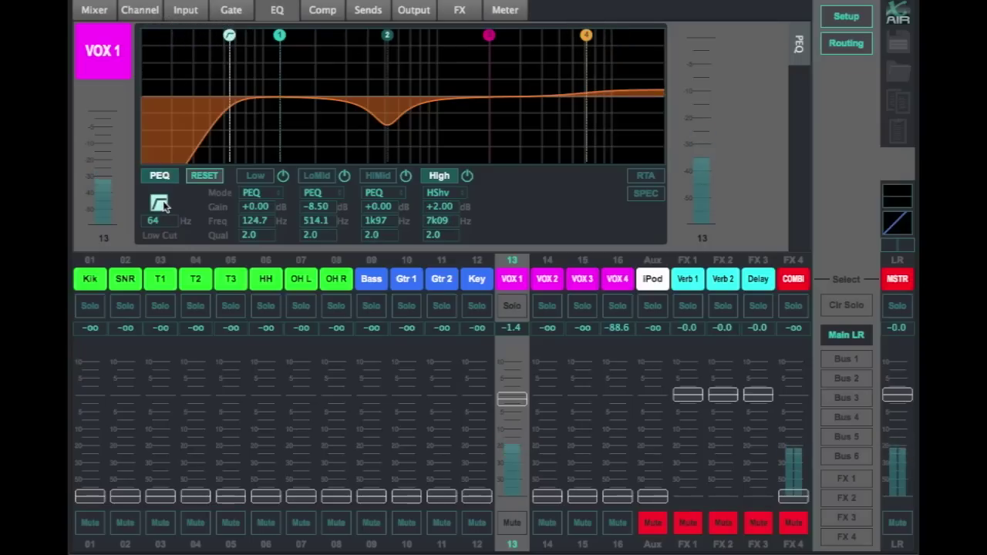
drag(229, 36, 282, 44)
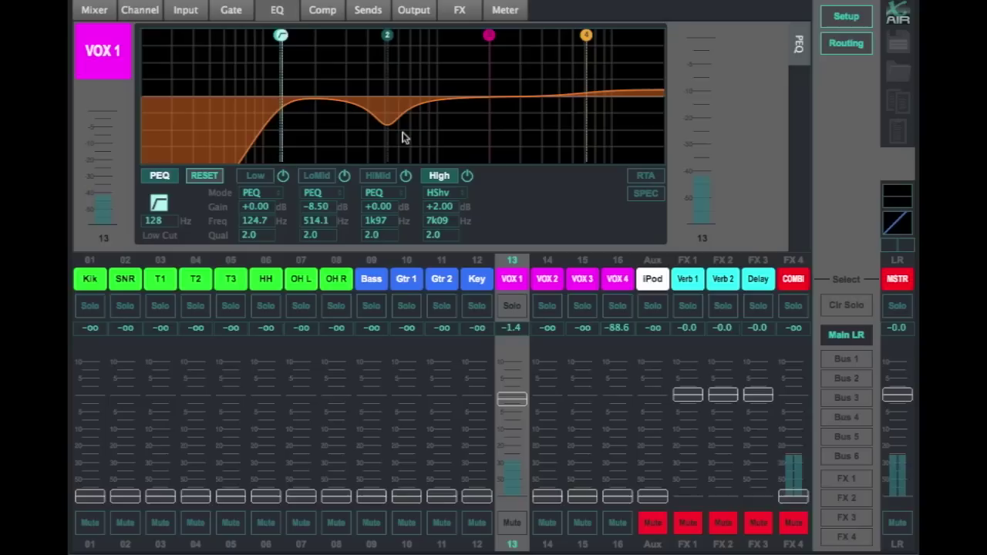
click(95, 10)
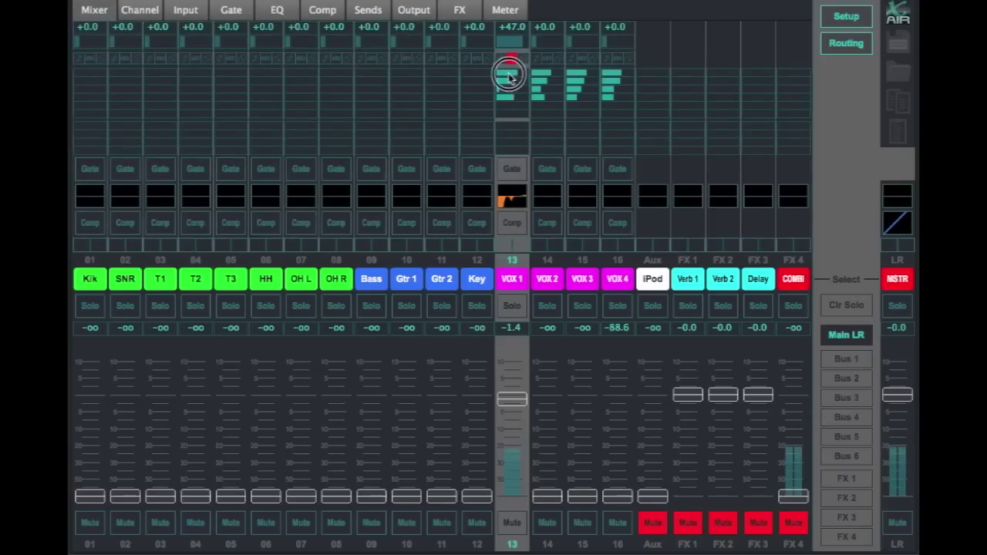
Pull VOX 1's bus send bars on the mixer overview down to -∞
drag(515, 86, 409, 142)
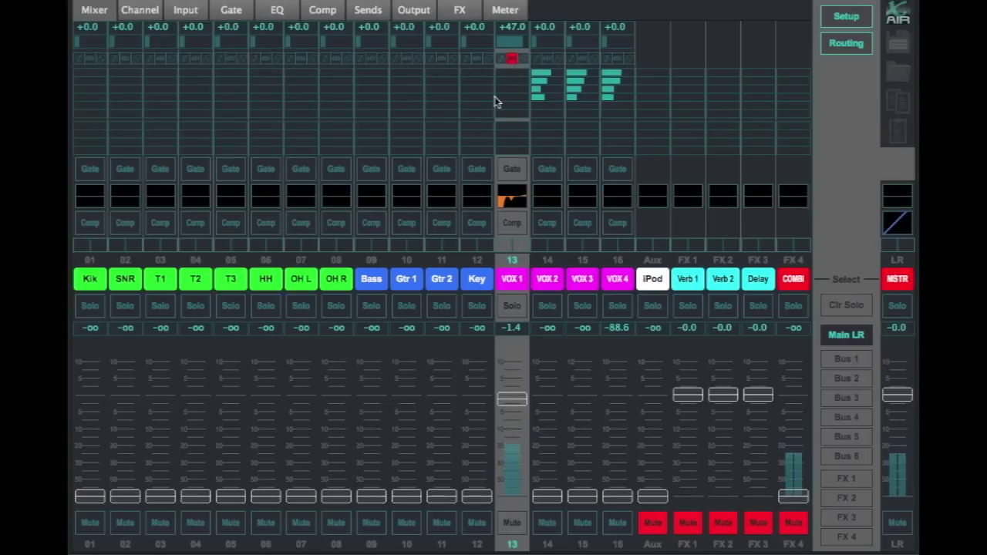
drag(499, 76, 590, 75)
drag(514, 80, 508, 108)
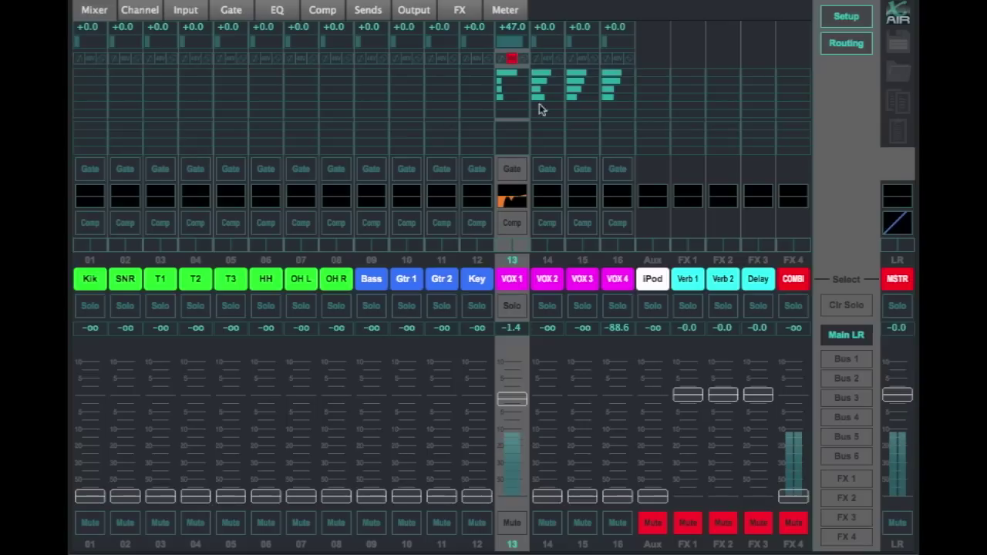
drag(510, 74, 363, 82)
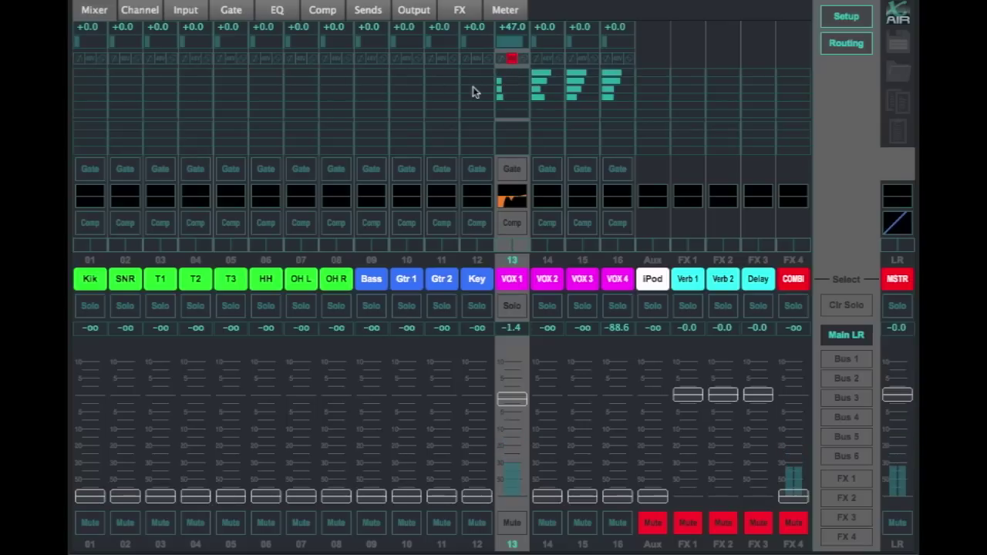
drag(506, 82, 459, 93)
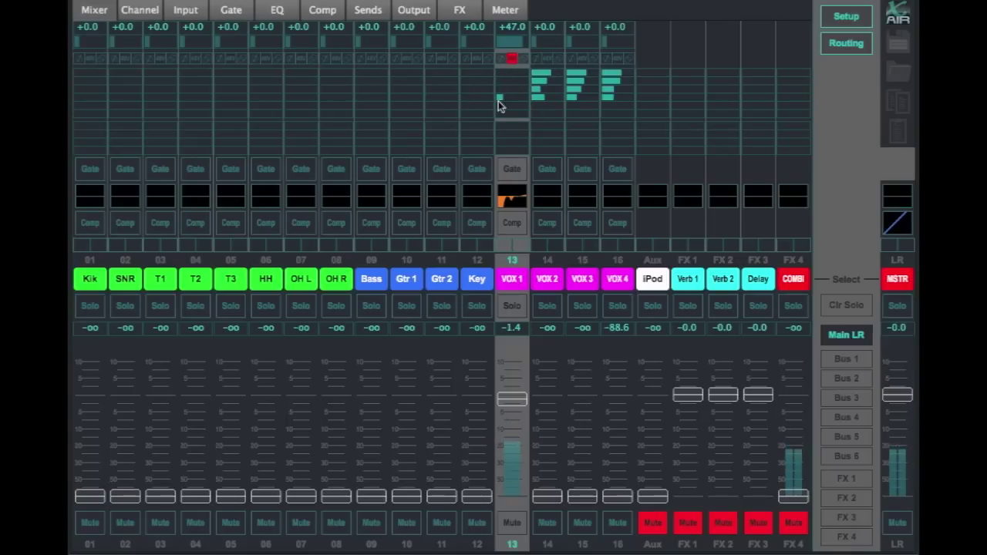
click(416, 101)
Raise VOX 1's channel 13 fader in the Bus 1, 2, 3 and 4 monitor mixes, then return to Main LR
click(436, 101)
click(845, 361)
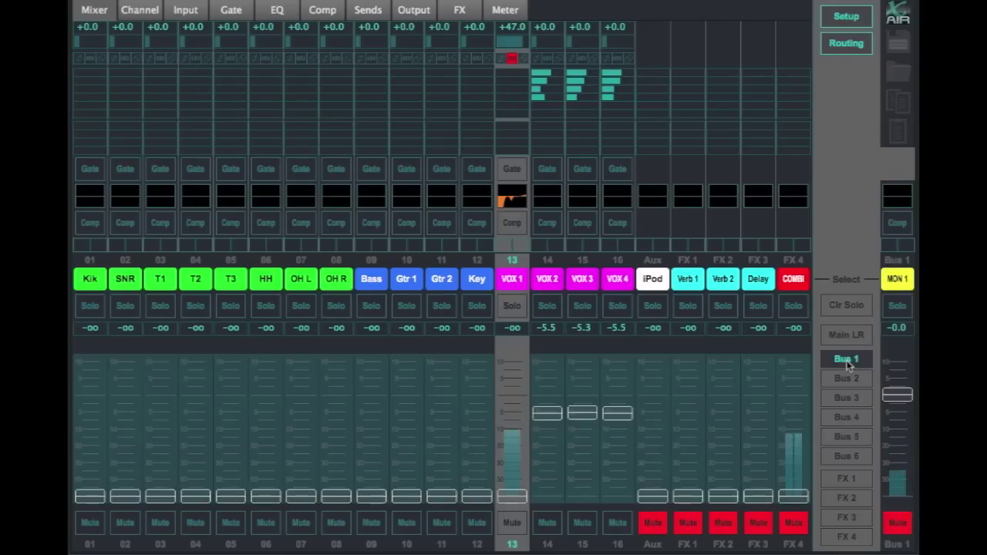
drag(524, 503, 516, 393)
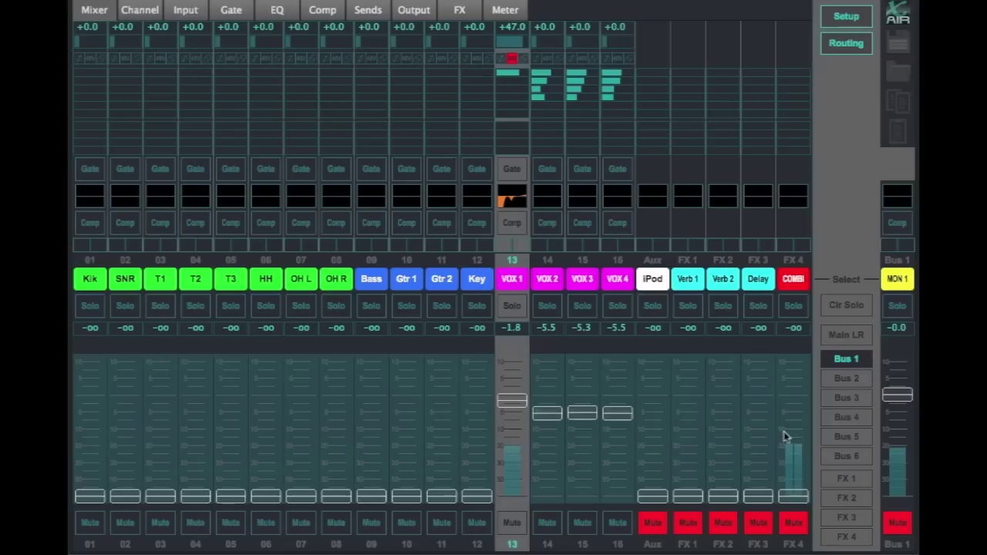
click(845, 378)
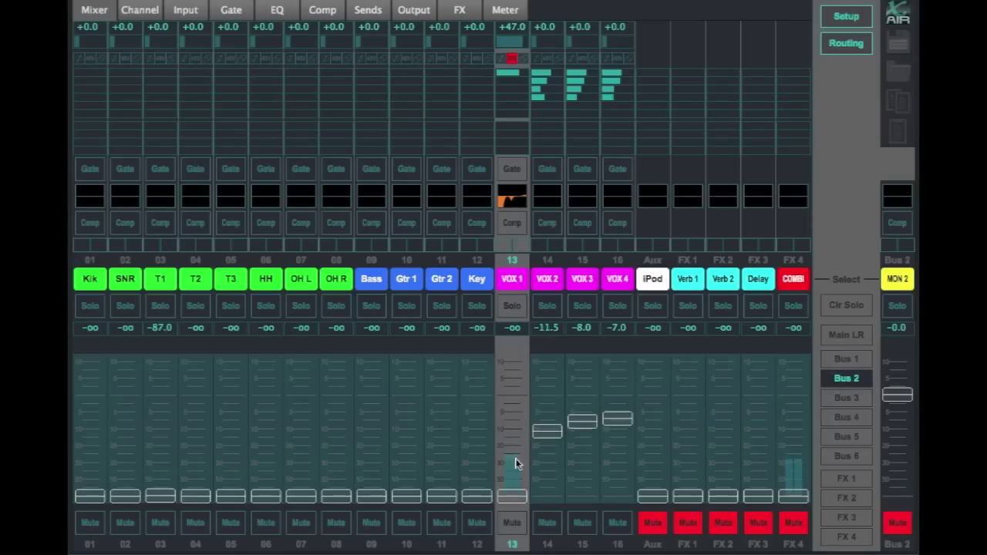
drag(513, 496, 513, 453)
click(846, 397)
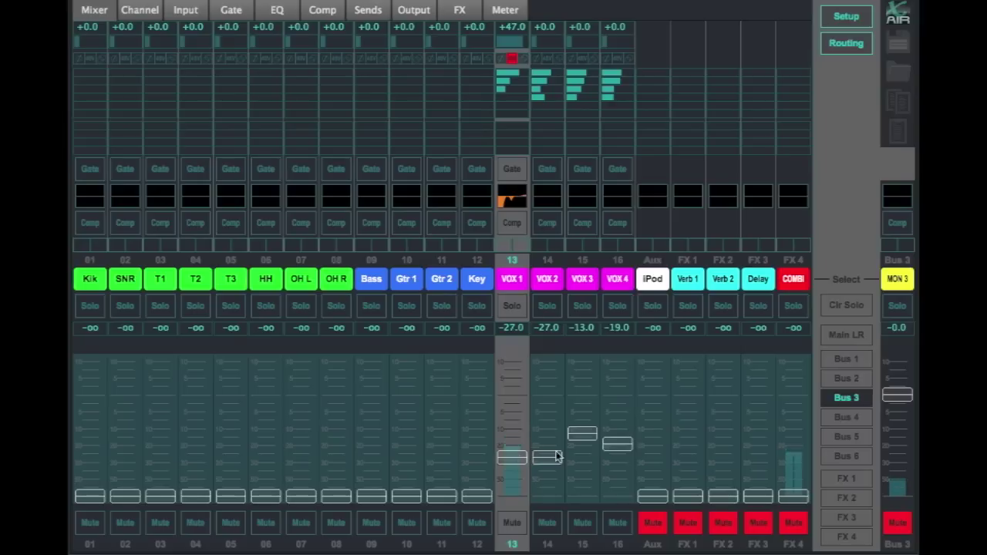
click(846, 420)
drag(511, 495, 520, 423)
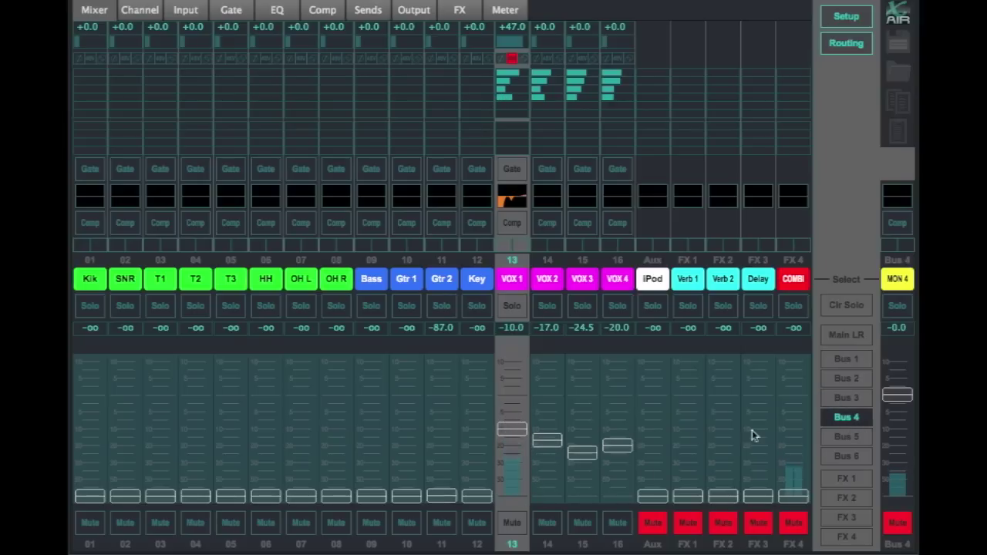
click(844, 335)
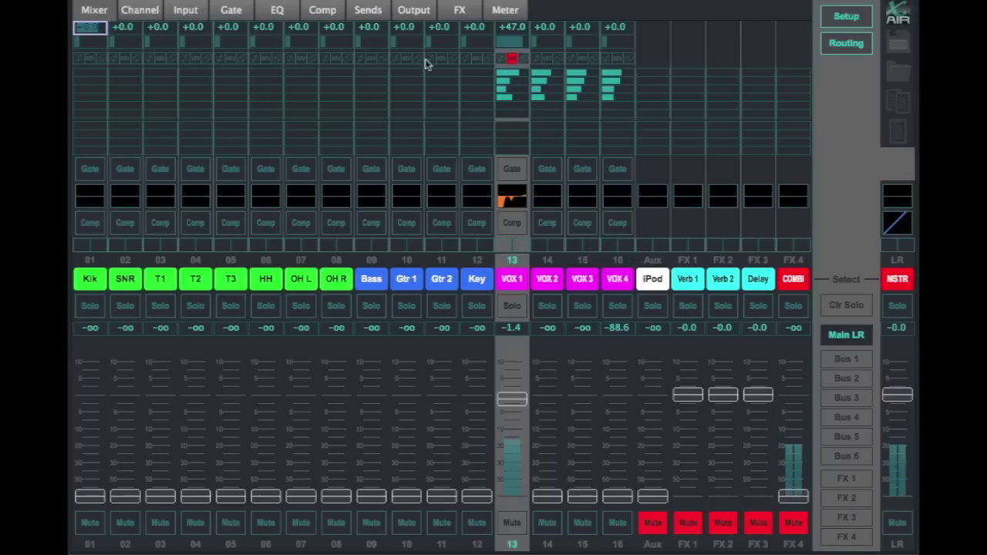
click(368, 10)
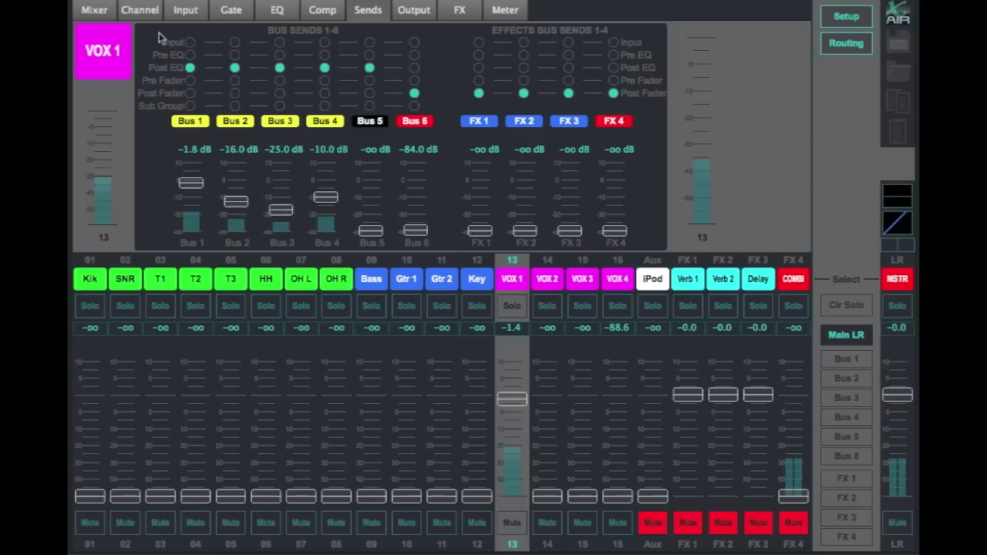
click(91, 10)
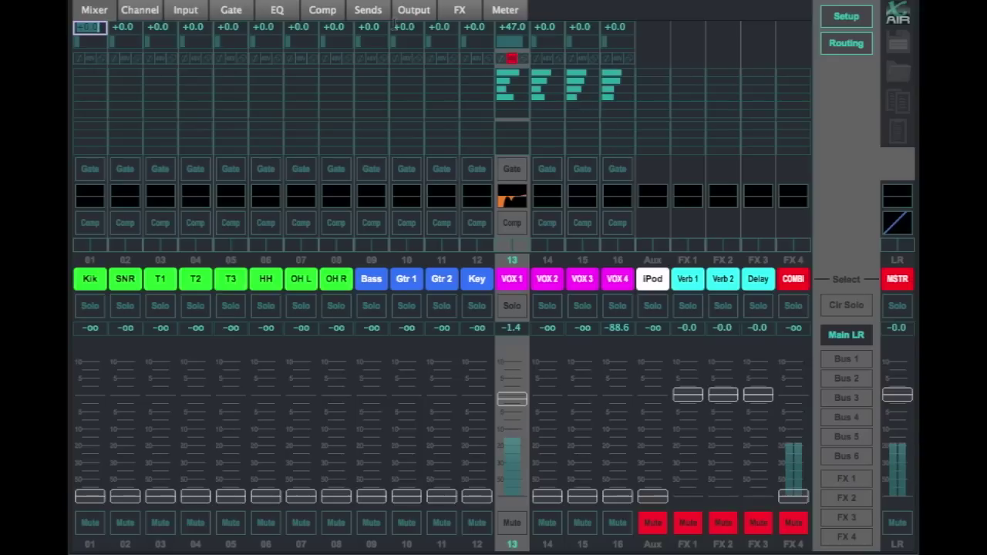
Switch VOX 1's Bus 1 send tap from Post EQ to Pre EQ
click(372, 10)
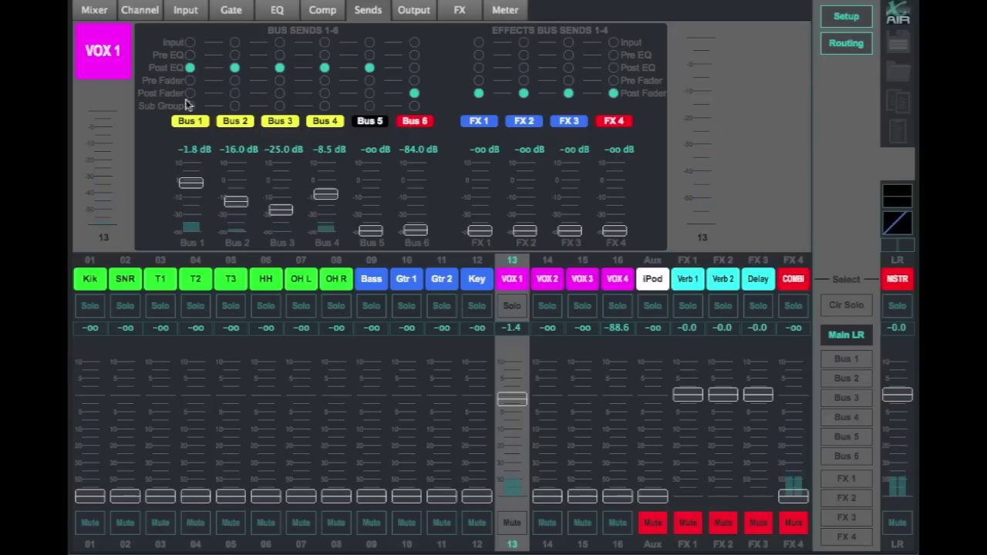
click(189, 55)
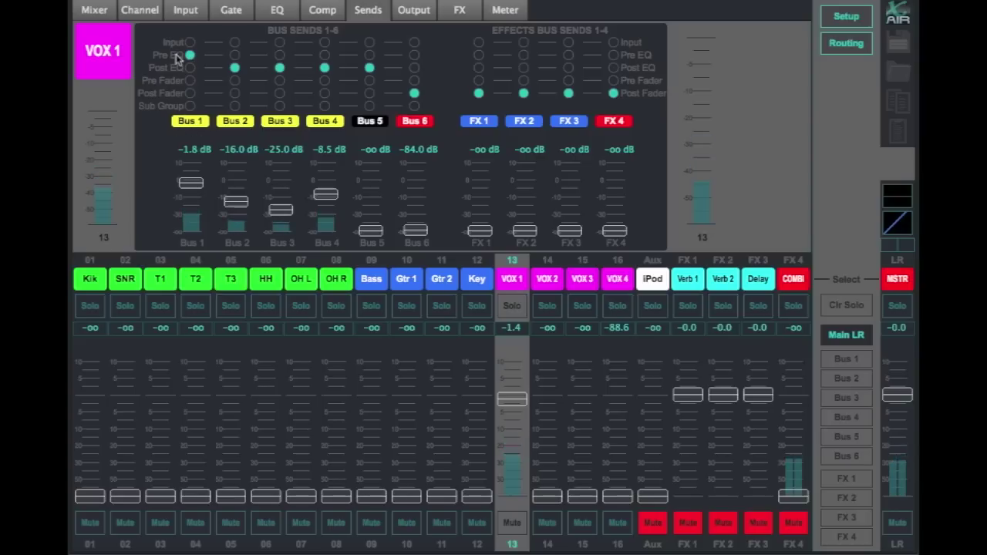
click(94, 9)
Bypass VOX 1's parametric EQ to compare, then switch it back on
click(505, 202)
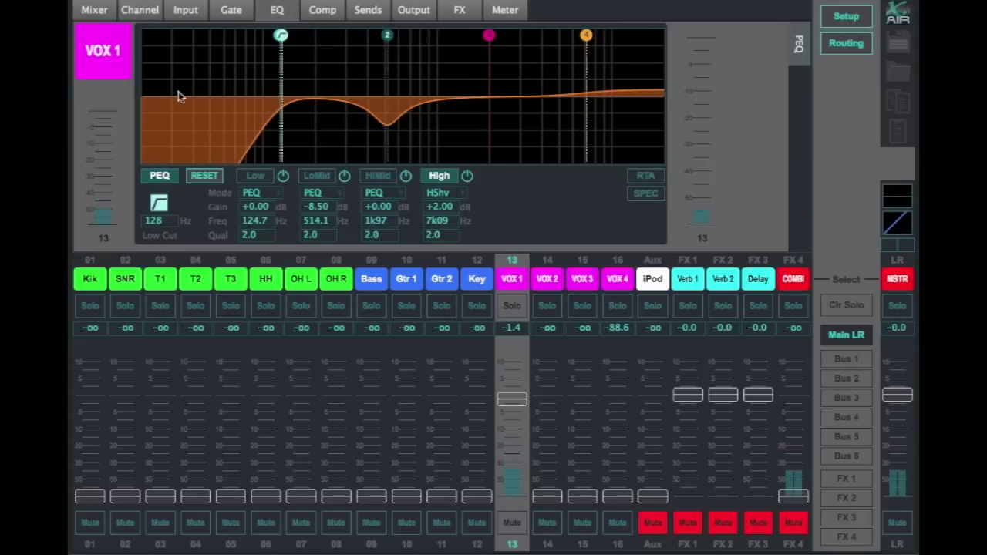
click(159, 177)
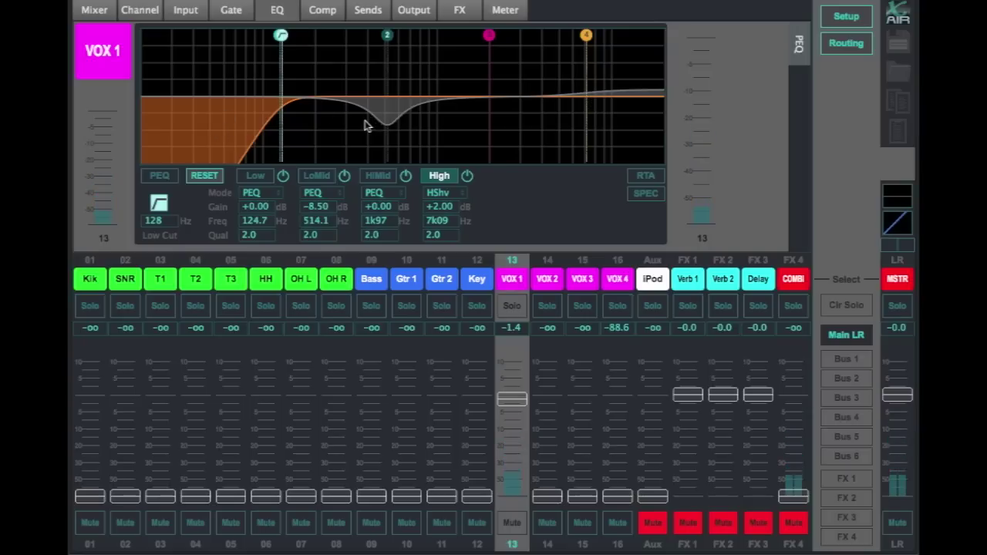
click(162, 176)
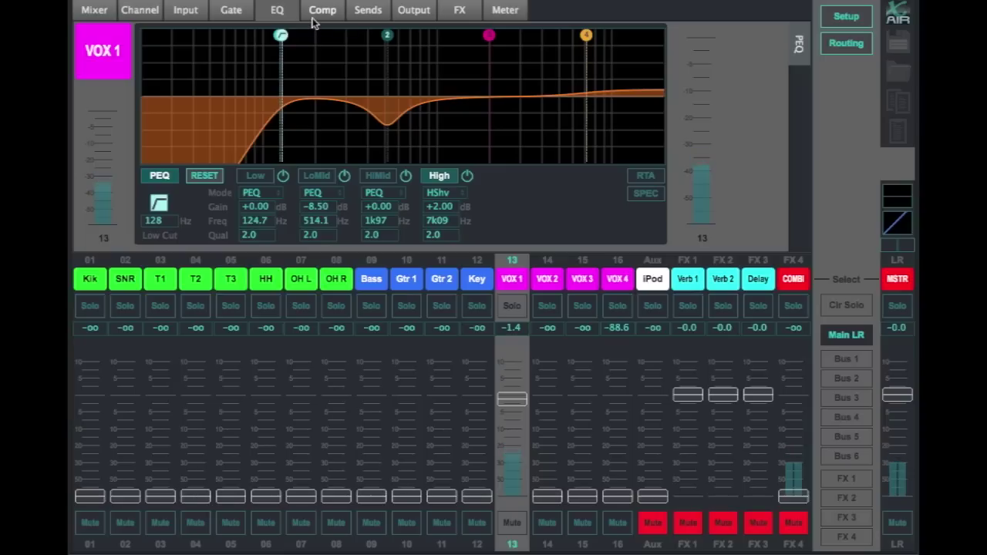
click(366, 12)
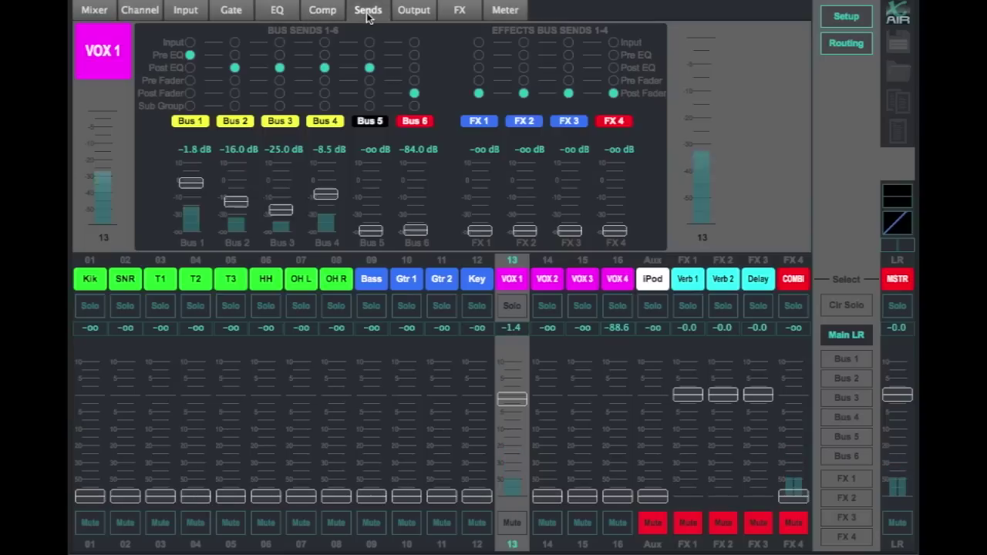
Return VOX 1's Bus 1 send to Post EQ and lower VOX 1's level to -0.5
click(190, 67)
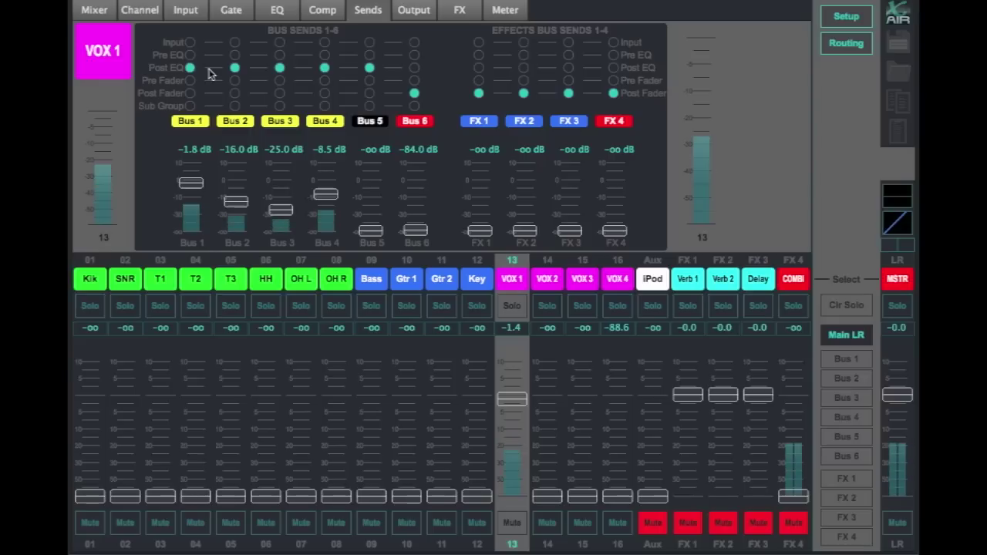
click(190, 93)
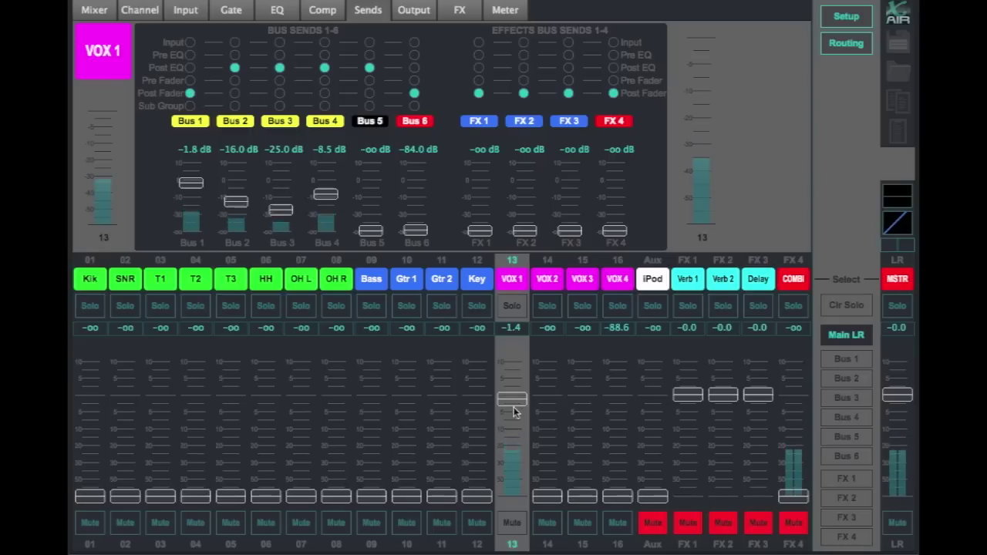
drag(513, 403, 481, 403)
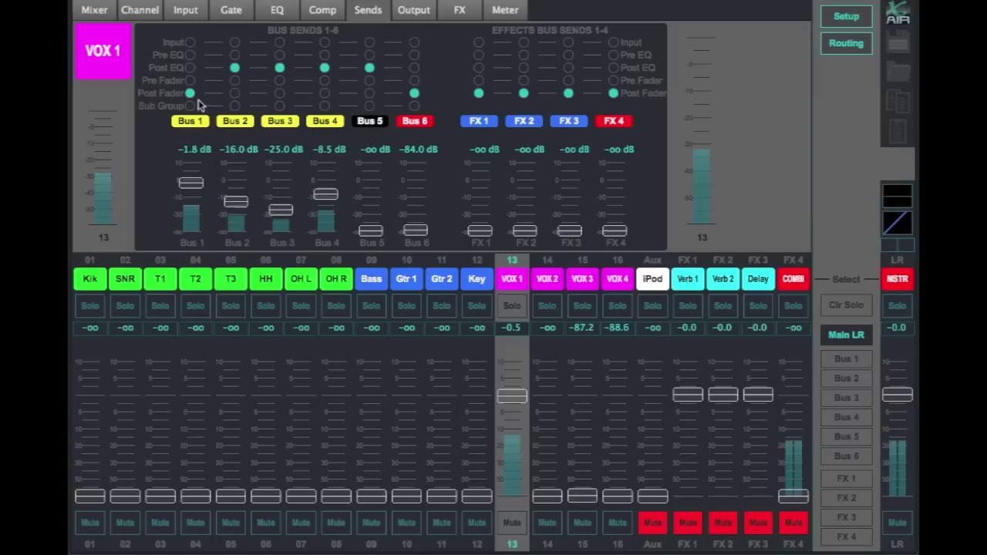
click(189, 68)
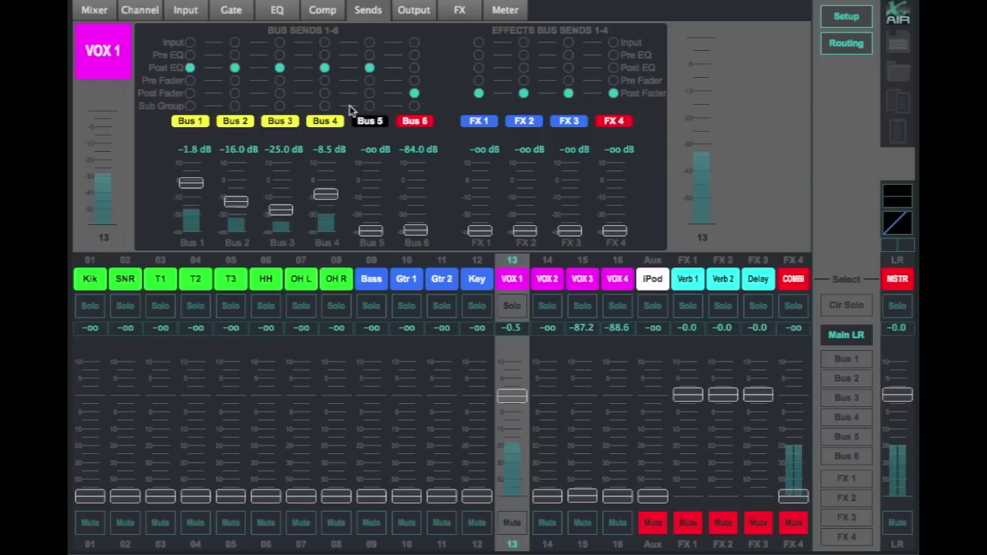
click(426, 18)
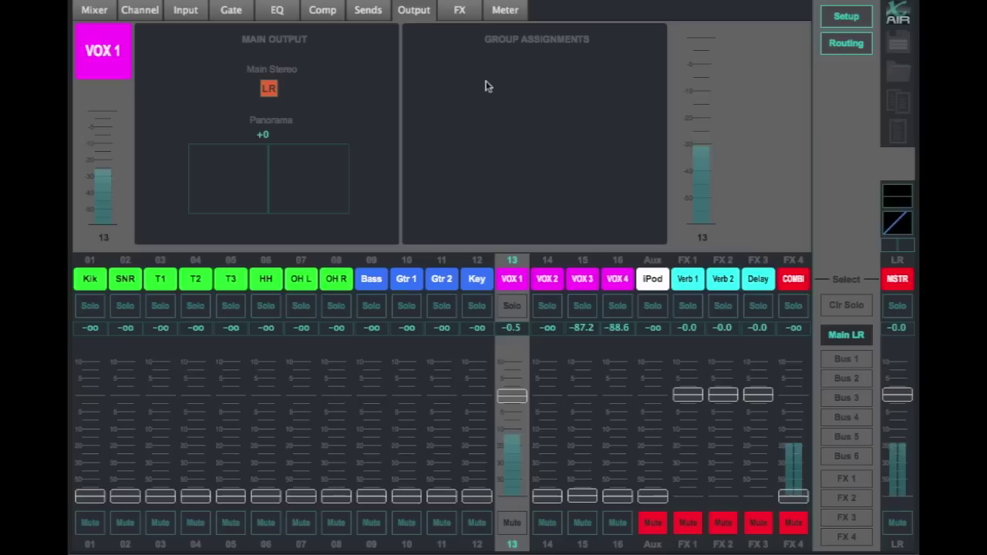
Show VOX 2's Sends page, with Buses 1–4 at -5.5, -11.5, -26.5 and -17.0 dB
click(369, 10)
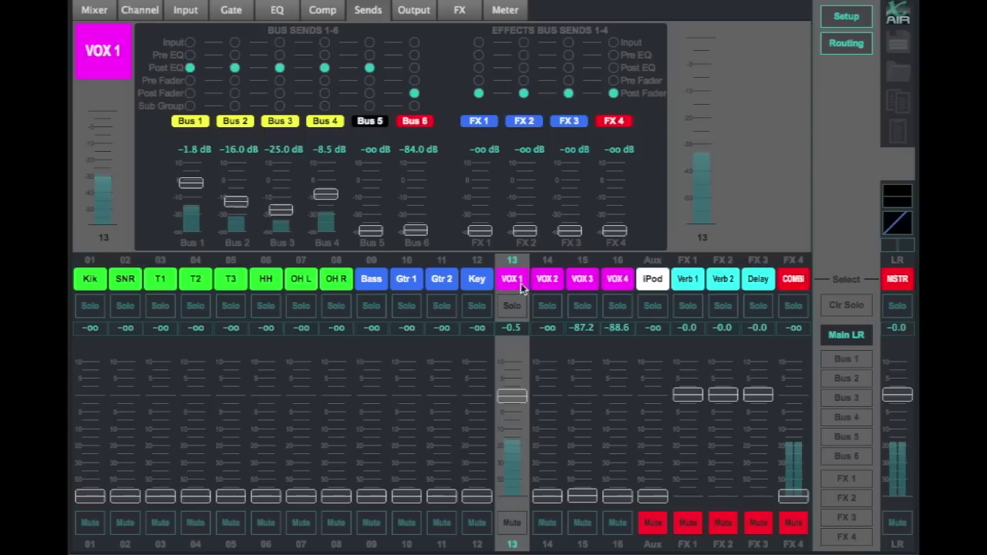
click(552, 284)
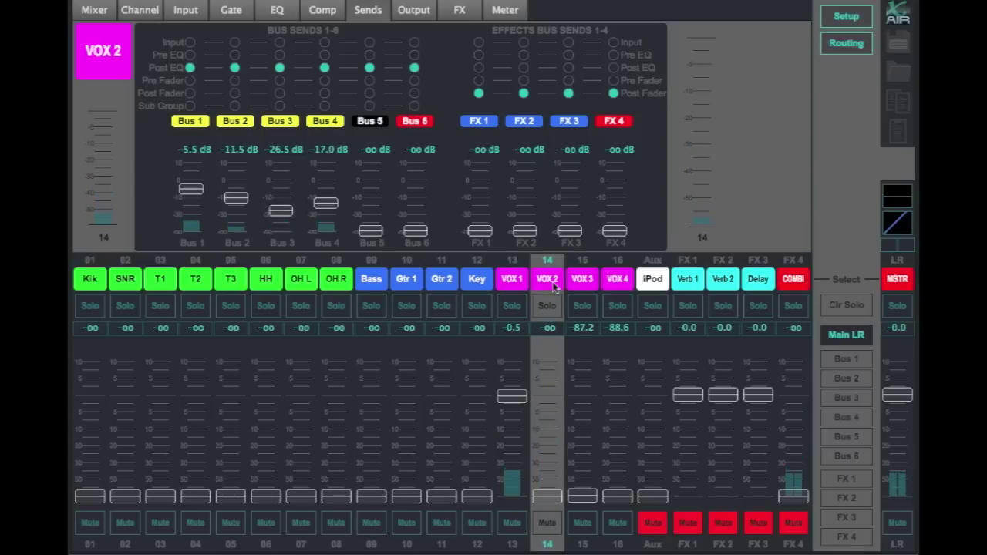
Browse the send settings of VOX 1, Kik, SNR, T1, T2 and T3
click(510, 282)
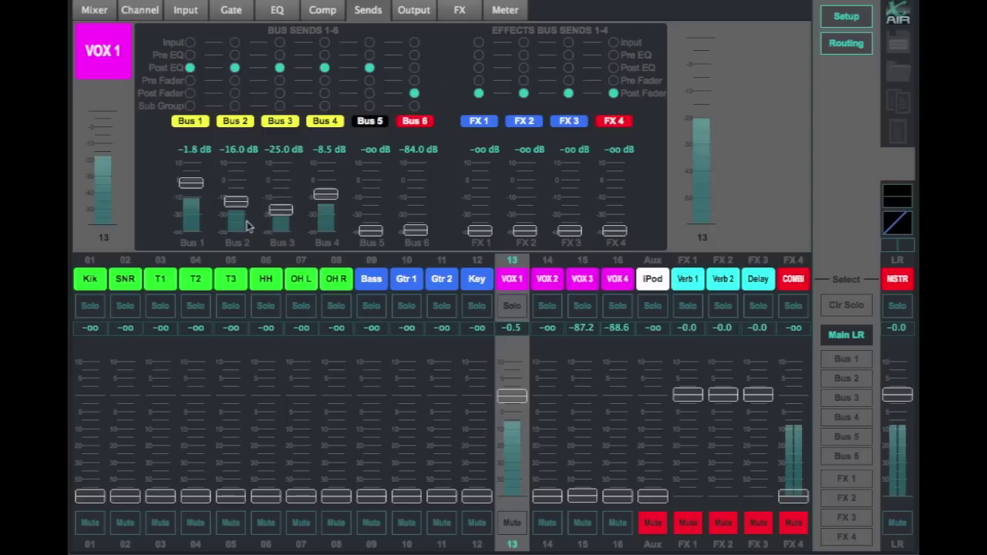
click(97, 282)
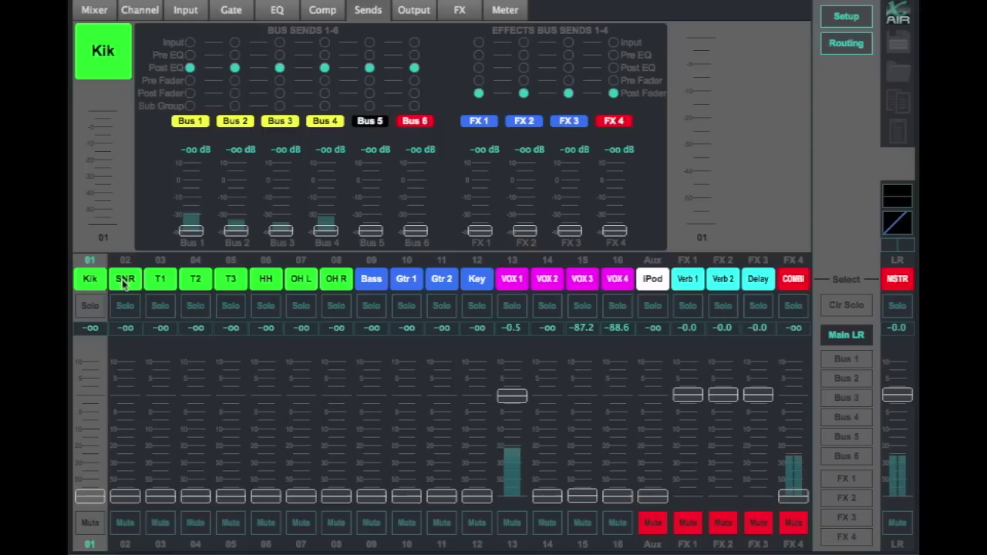
click(123, 279)
click(159, 280)
click(197, 281)
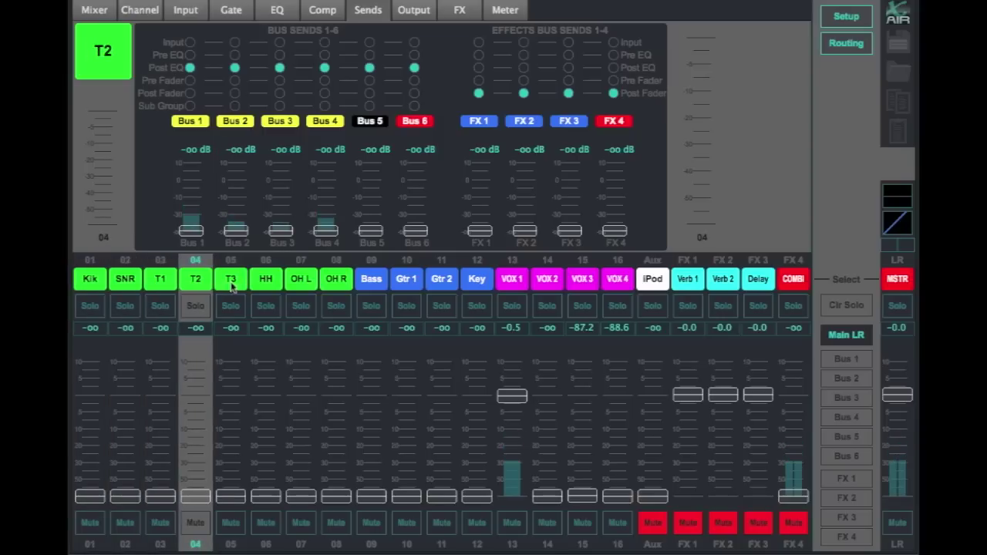
click(231, 280)
Set Kik's Bus 6 send tap to Post Fader, then reselect VOX 1
click(93, 281)
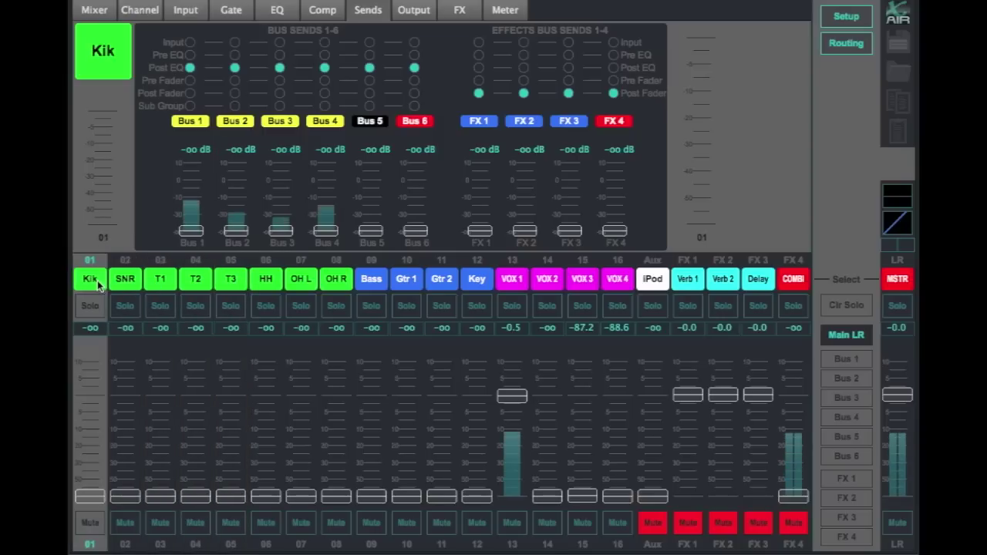
click(414, 94)
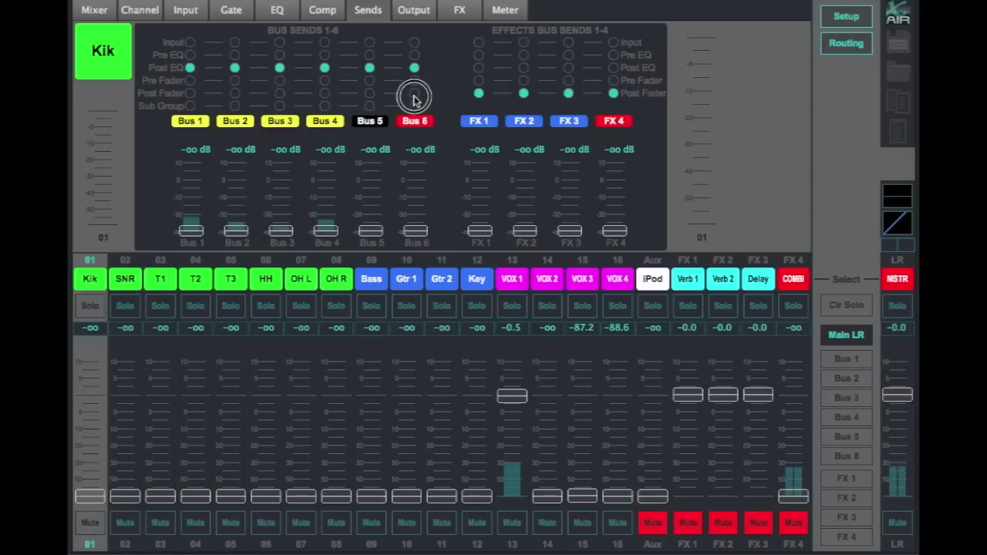
click(125, 279)
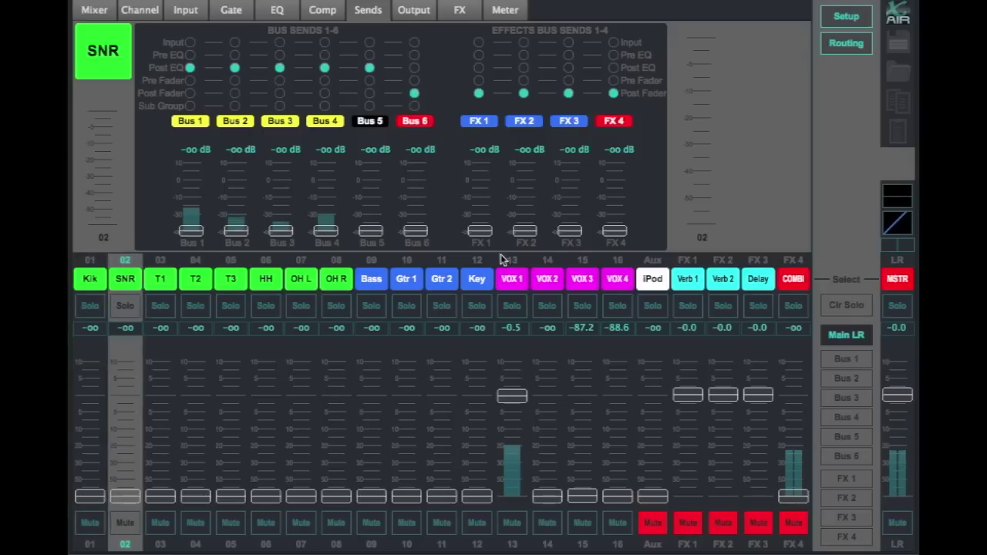
click(510, 279)
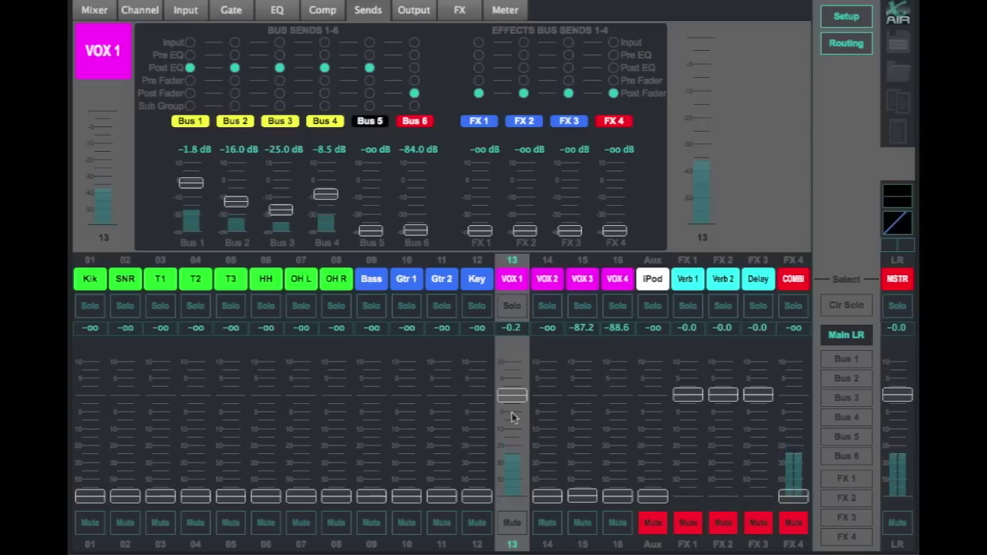
In the mixer overview, step through the Bus 5, Bus 6 and FX 1 fader layers
click(91, 10)
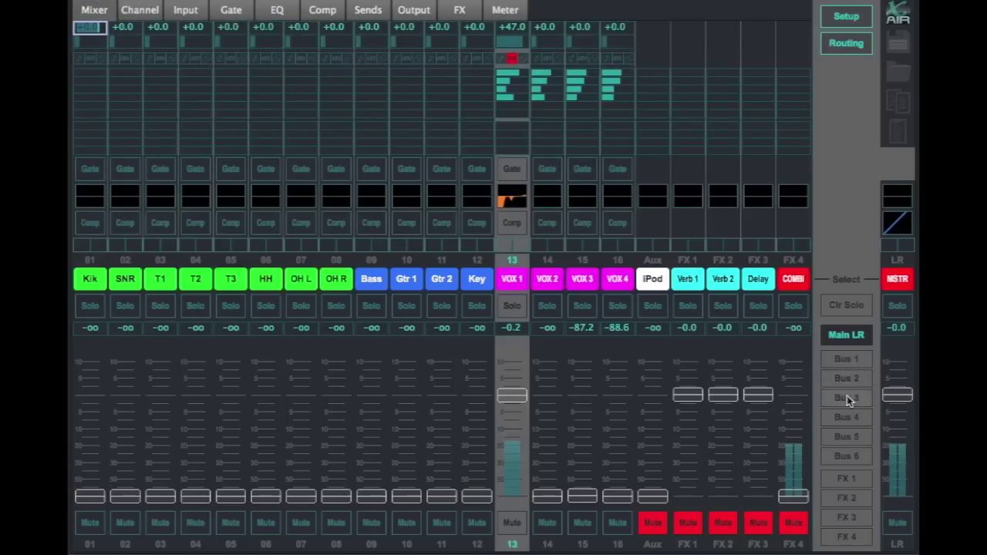
click(848, 431)
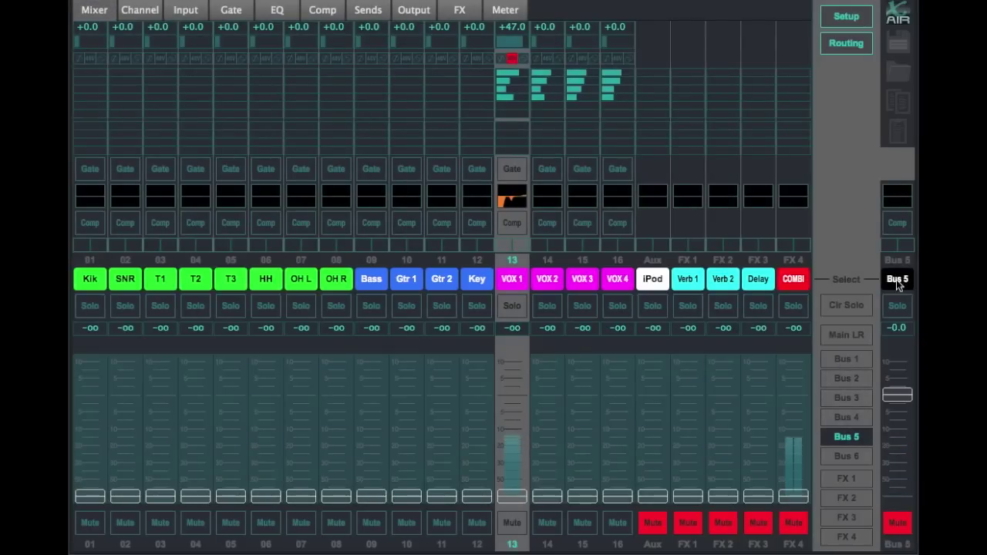
click(846, 461)
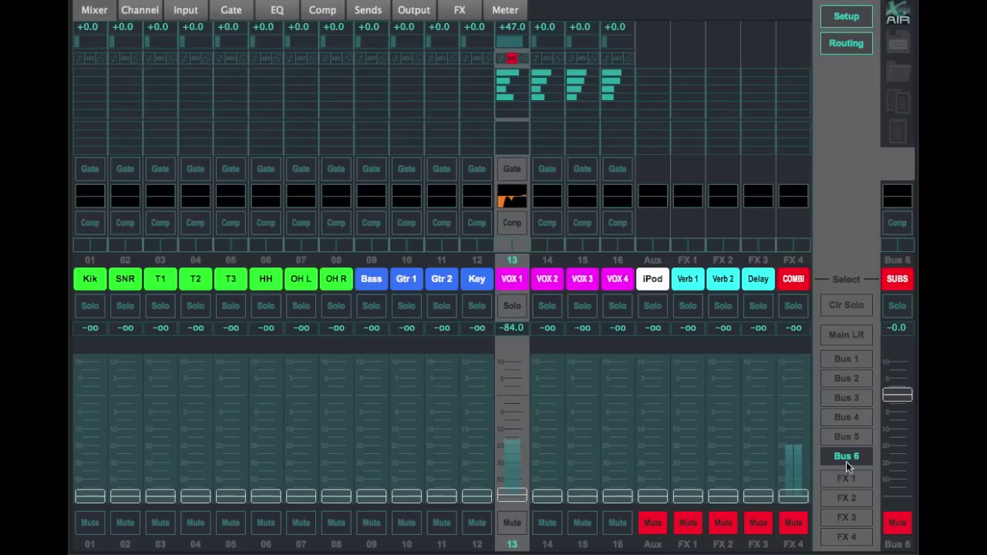
click(850, 478)
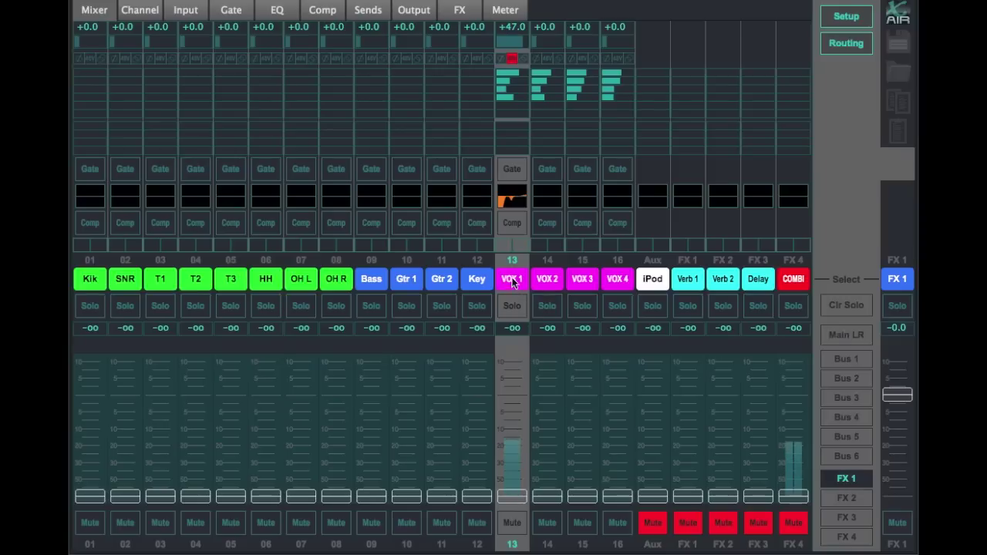
Adjust VOX 1's FX 1 send, toggle the FX 1 return mute, then turn the send off
drag(503, 125, 609, 126)
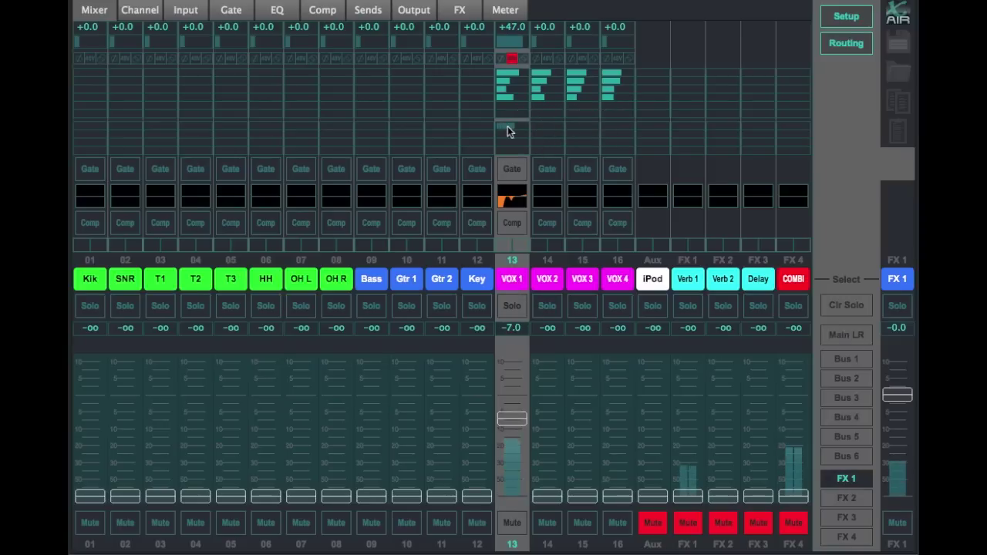
click(857, 480)
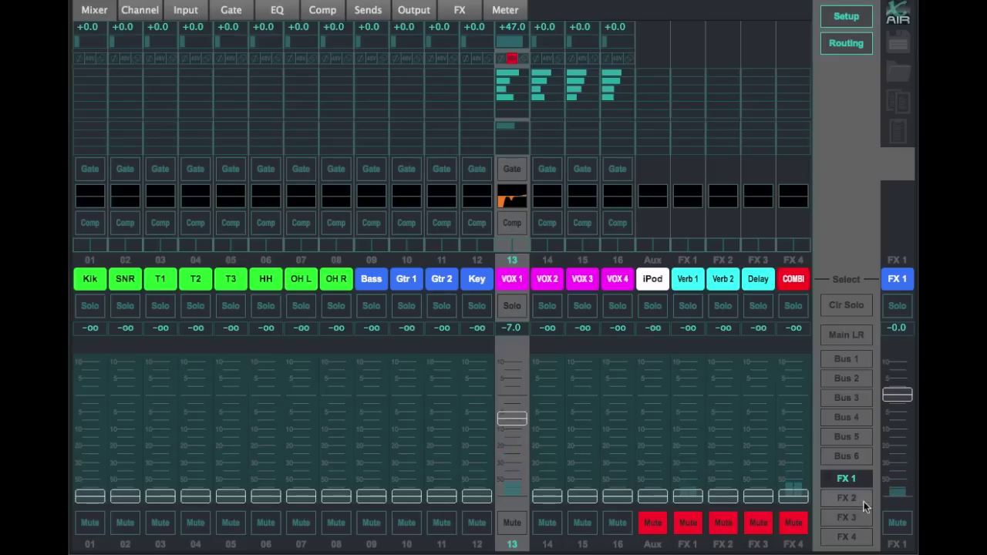
mouse_move(521, 422)
mouse_down()
mouse_move(513, 480)
mouse_move(518, 407)
mouse_up()
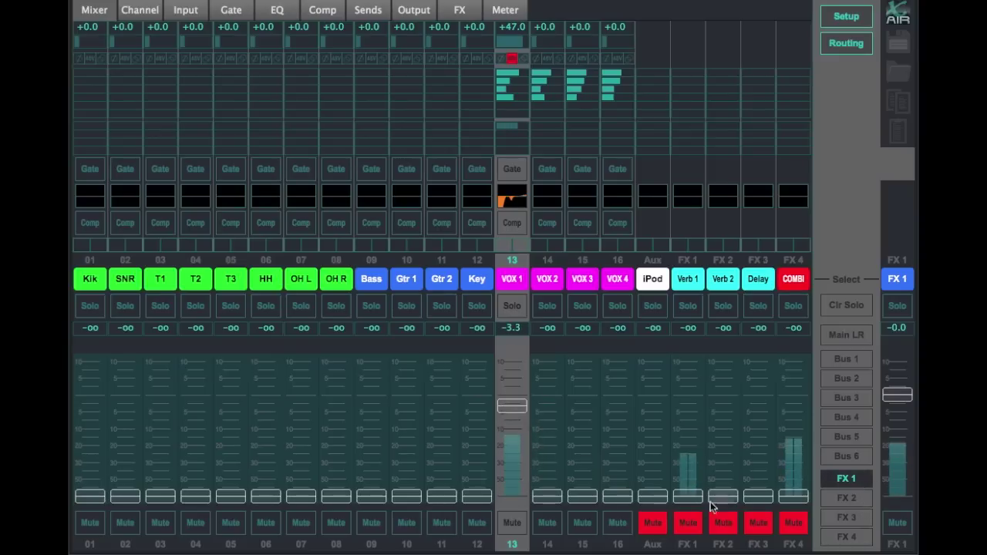
click(689, 522)
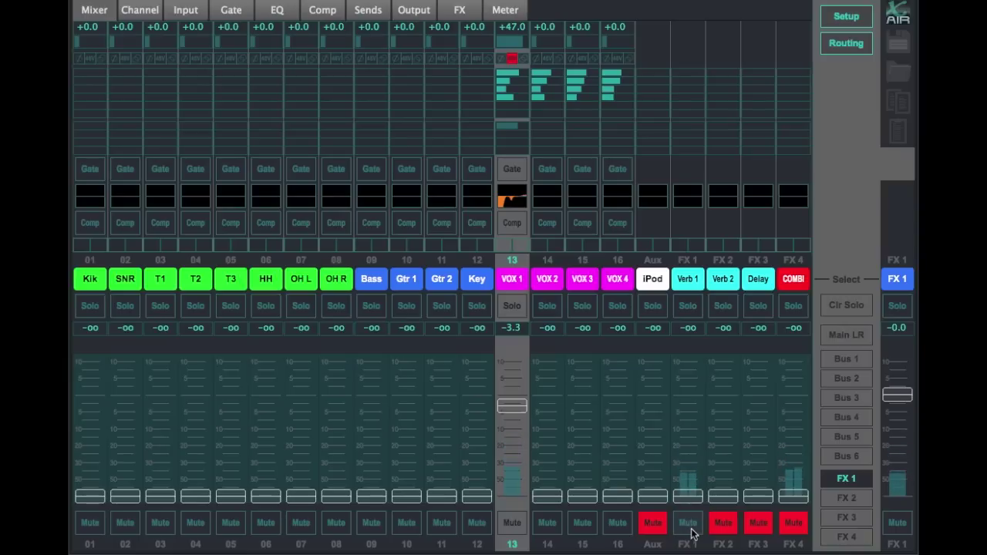
click(690, 531)
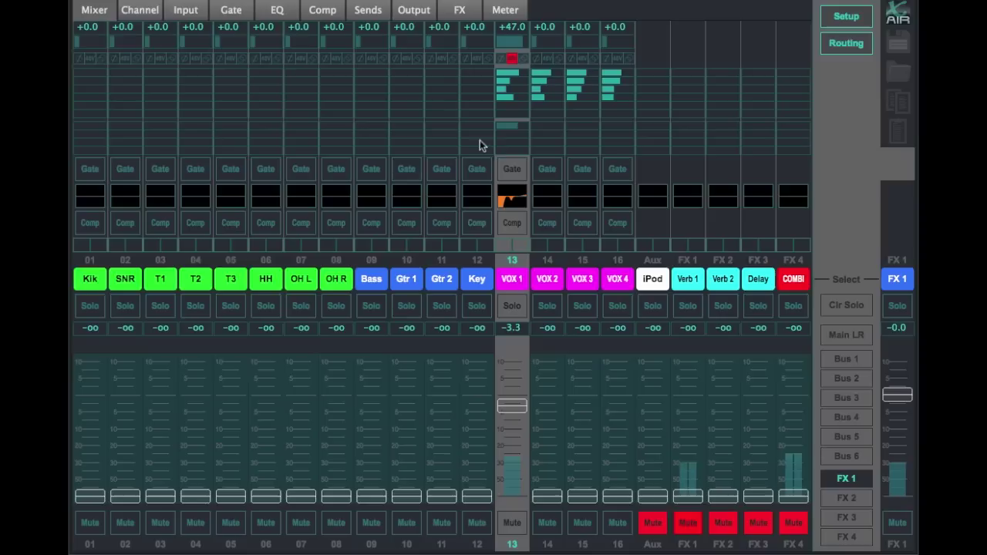
drag(501, 136, 604, 141)
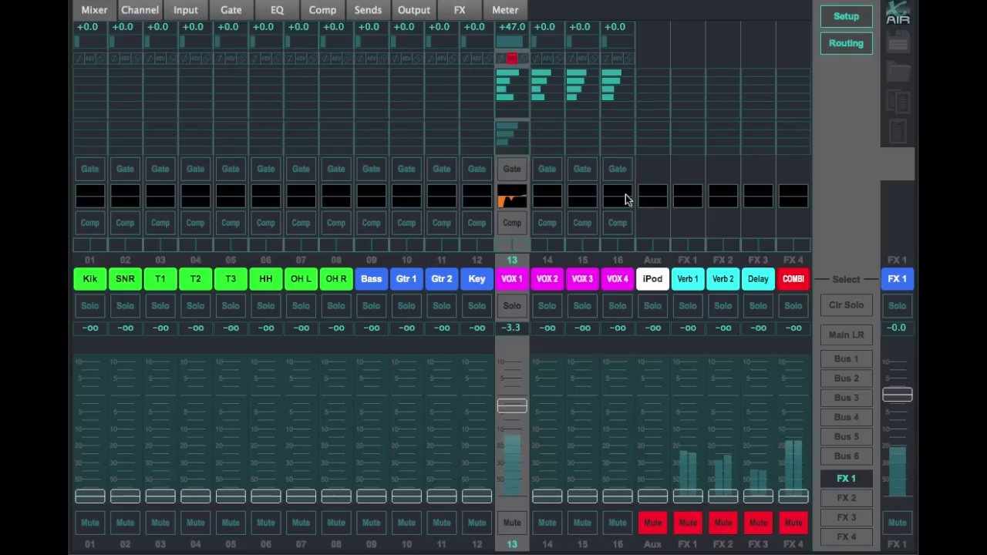
drag(499, 149, 512, 143)
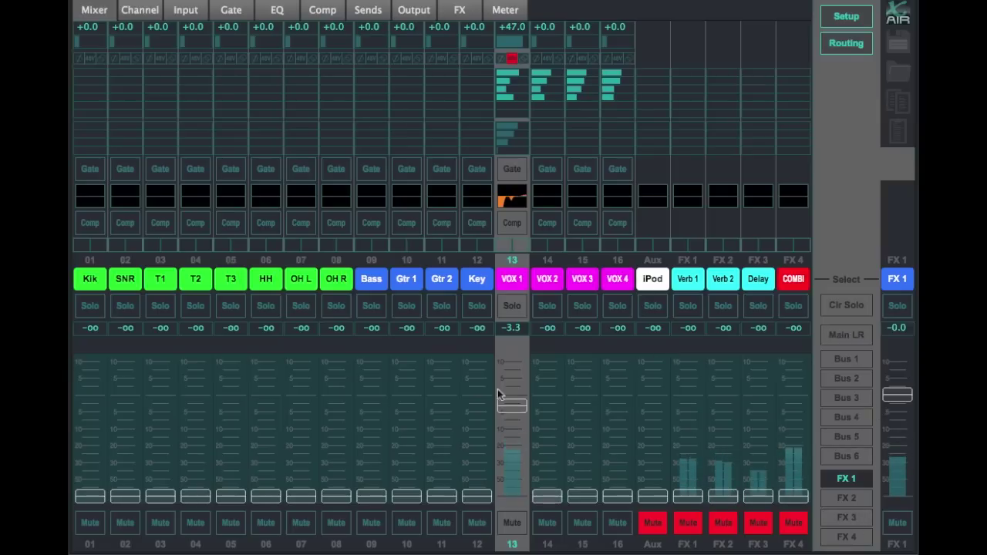
click(506, 139)
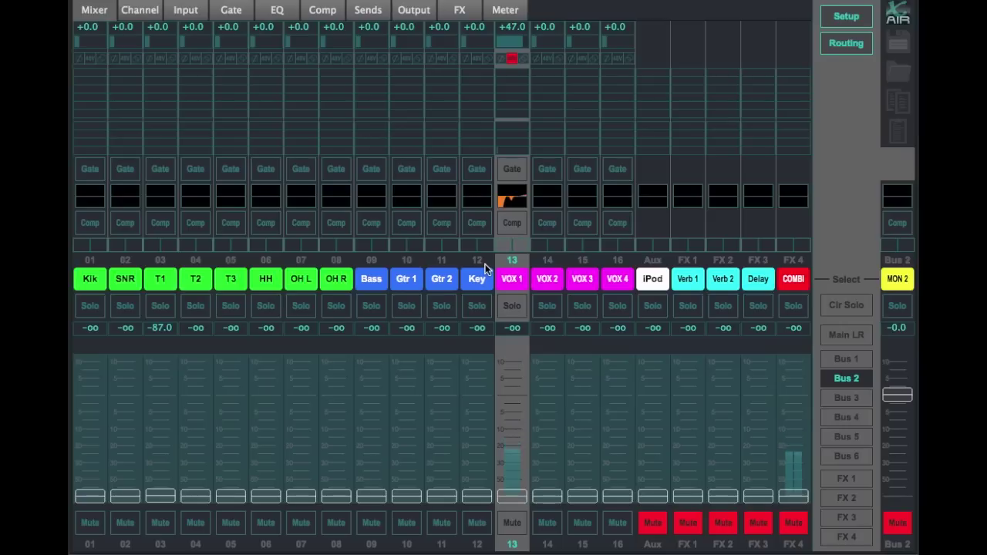
Bring VOX 1 up to about -0.3 dB in the Bus 1 monitor mix
click(846, 360)
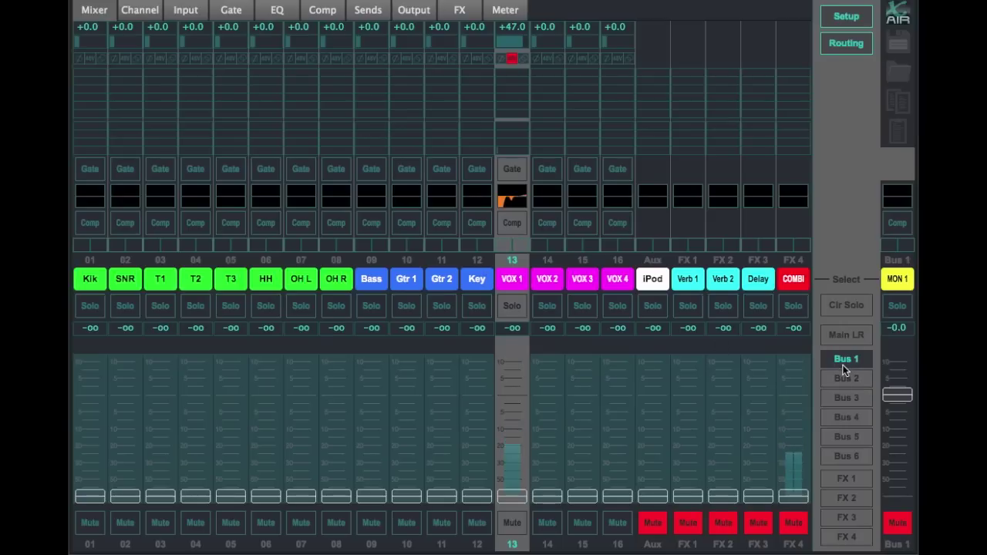
drag(511, 495, 511, 382)
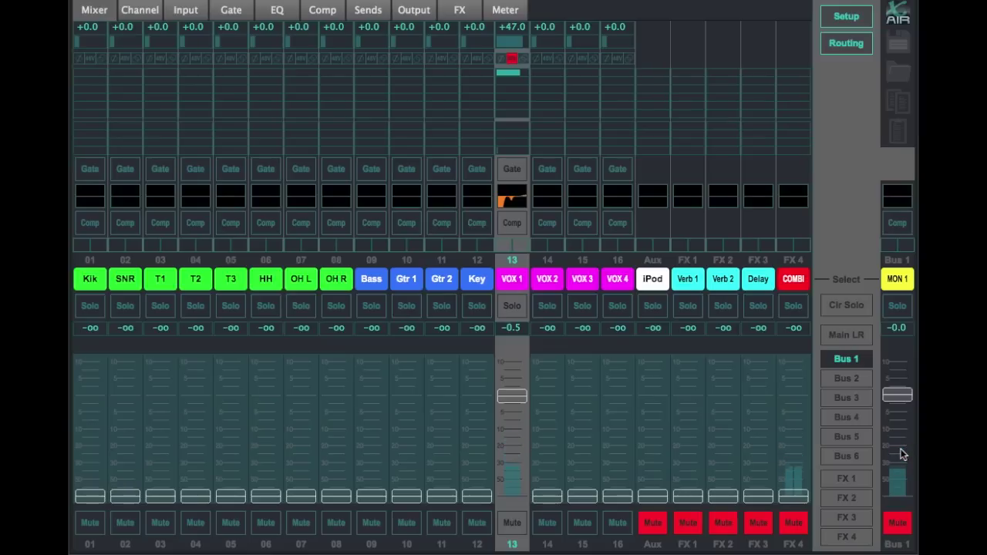
drag(512, 133, 593, 131)
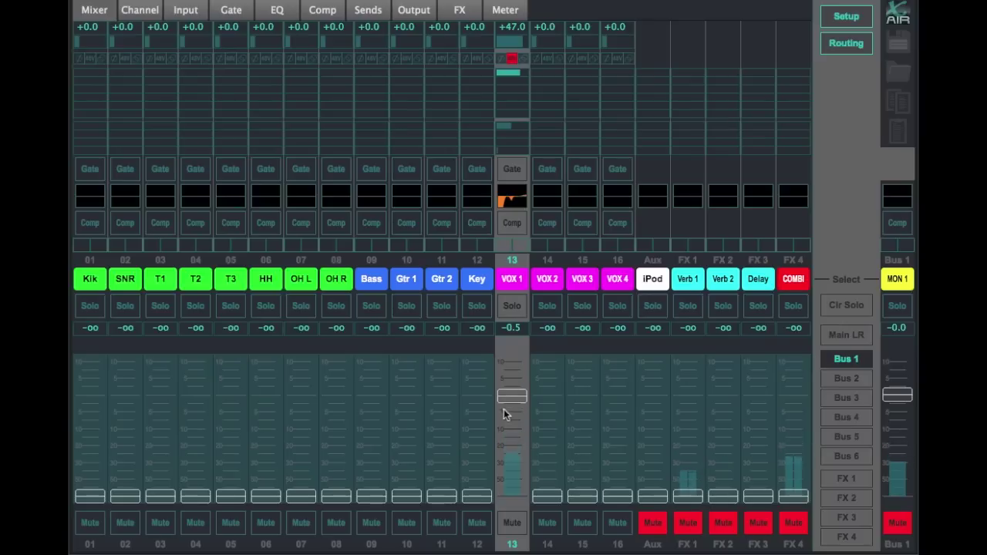
mouse_move(504, 413)
mouse_down()
mouse_move(504, 524)
mouse_move(505, 401)
mouse_up()
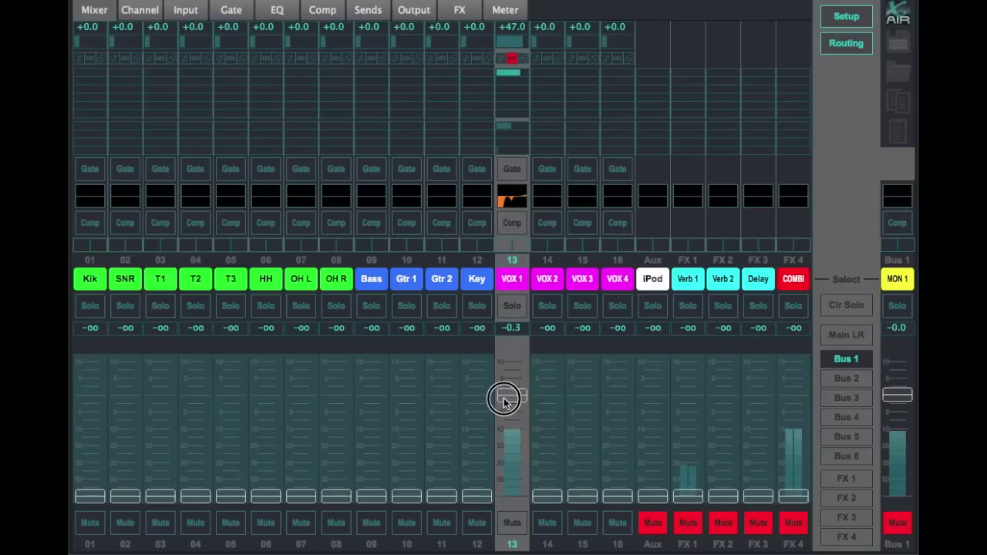
Set VOX 1's level in the Bus 1 mix to -1.5
click(842, 336)
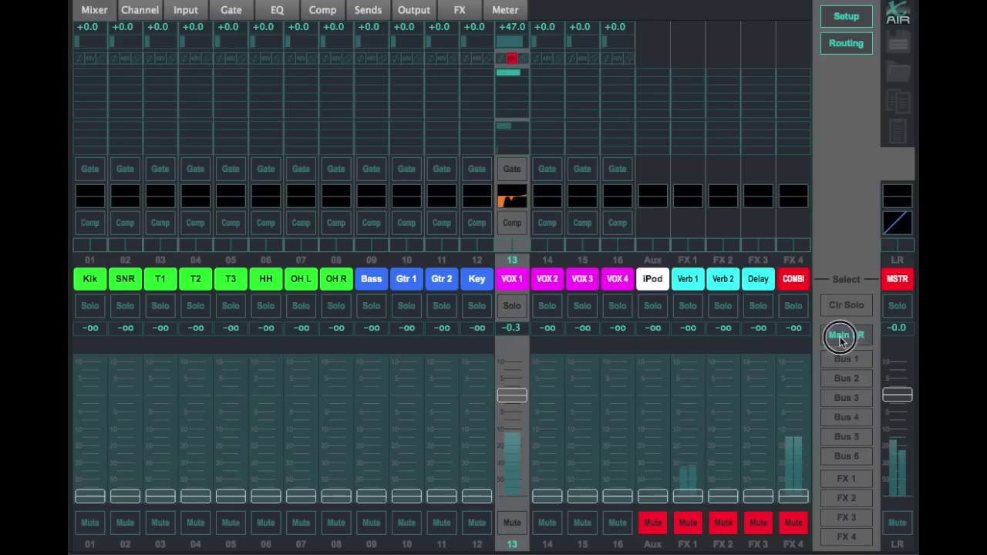
click(845, 359)
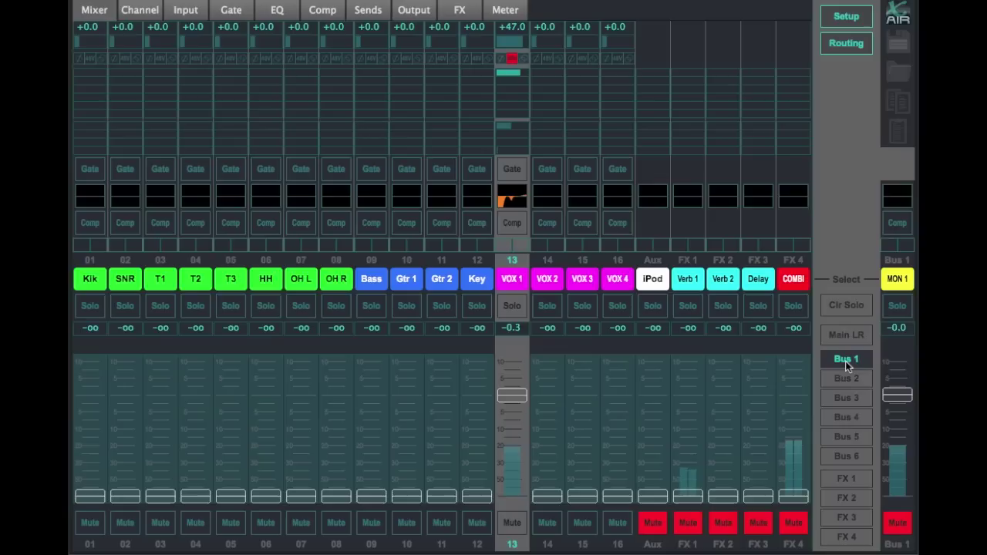
click(517, 399)
mouse_move(517, 398)
mouse_down()
mouse_move(514, 419)
mouse_move(512, 401)
mouse_up()
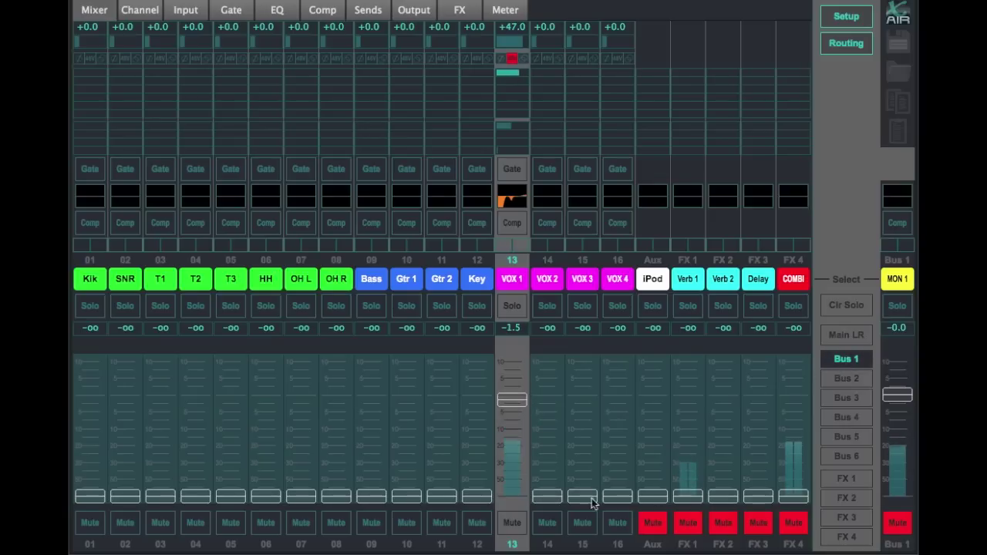
Bring VOX 2, 3 and 4 into Bus 1 at -24.5, -26.0 and -24.0, and FX 1 reverb at -6.5
click(544, 498)
drag(544, 498, 545, 452)
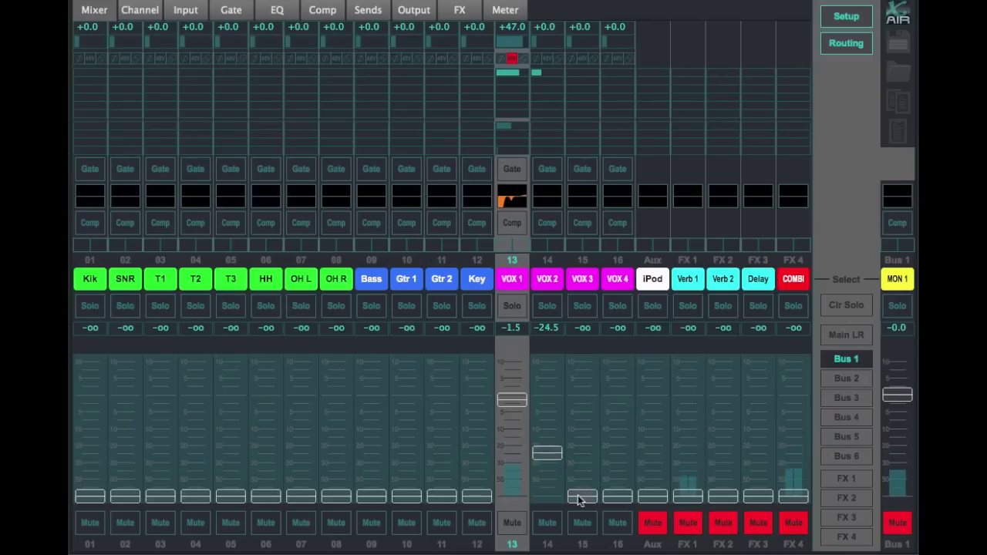
drag(578, 497, 582, 455)
drag(615, 498, 608, 449)
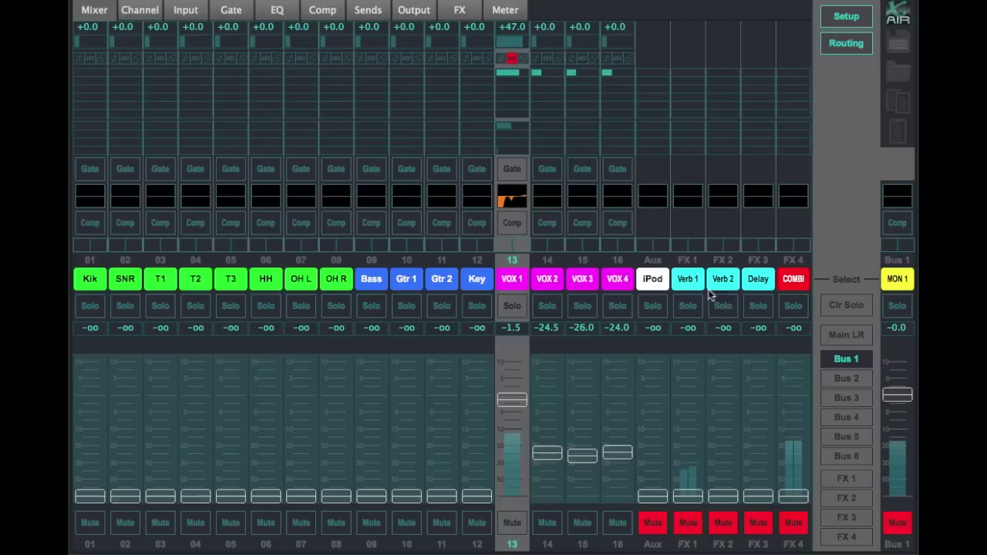
drag(686, 496, 678, 421)
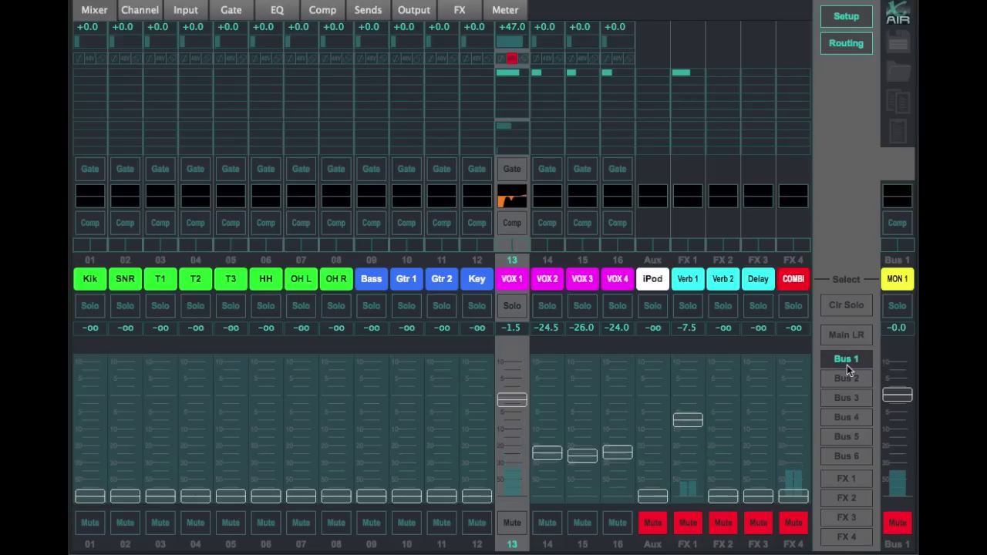
scroll(690, 481, up, 1)
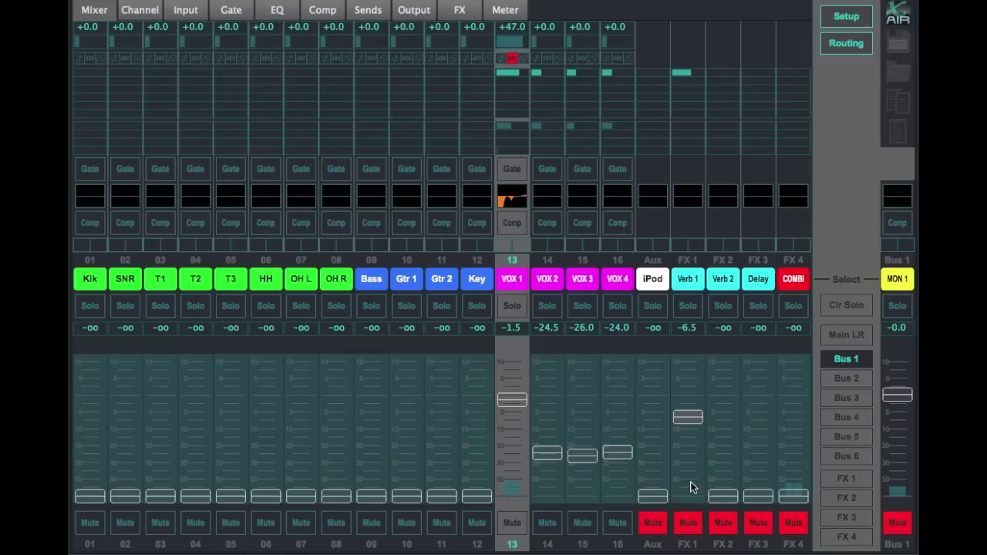